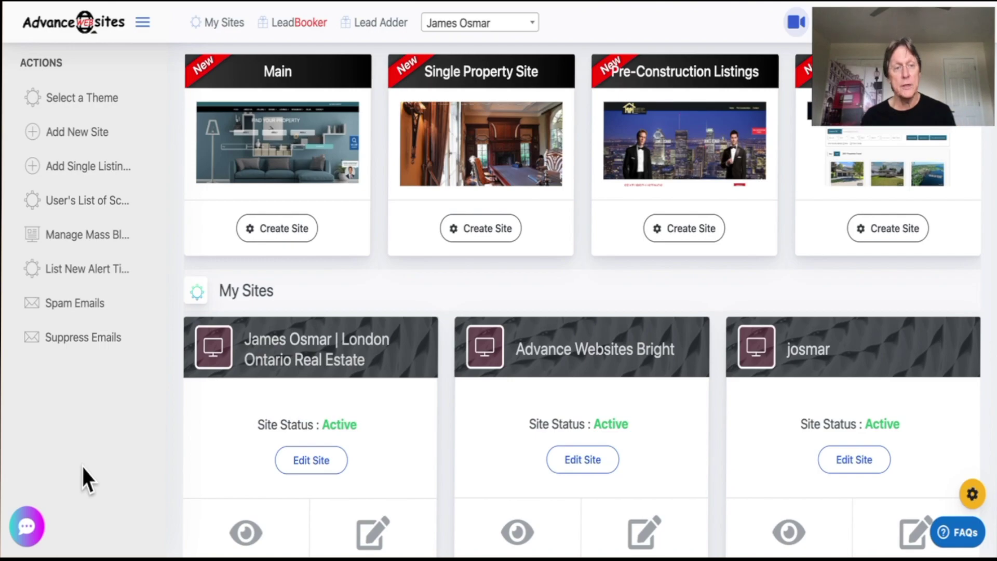
Open the ChatGPT writing assistant over the My Sites dashboard and focus its message box
{"action": "left_click", "coordinate": [27, 524]}
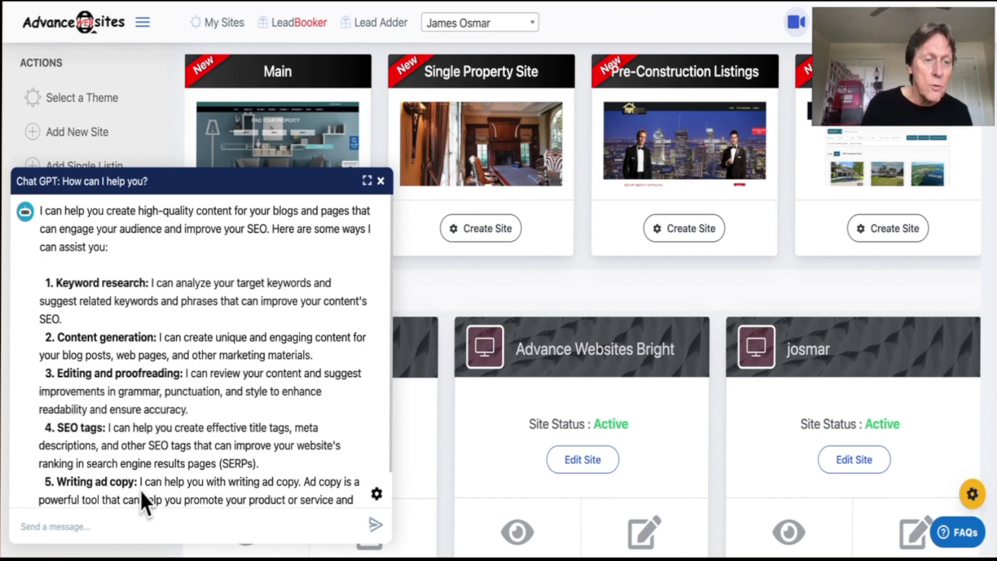
{"action": "left_click", "coordinate": [139, 525]}
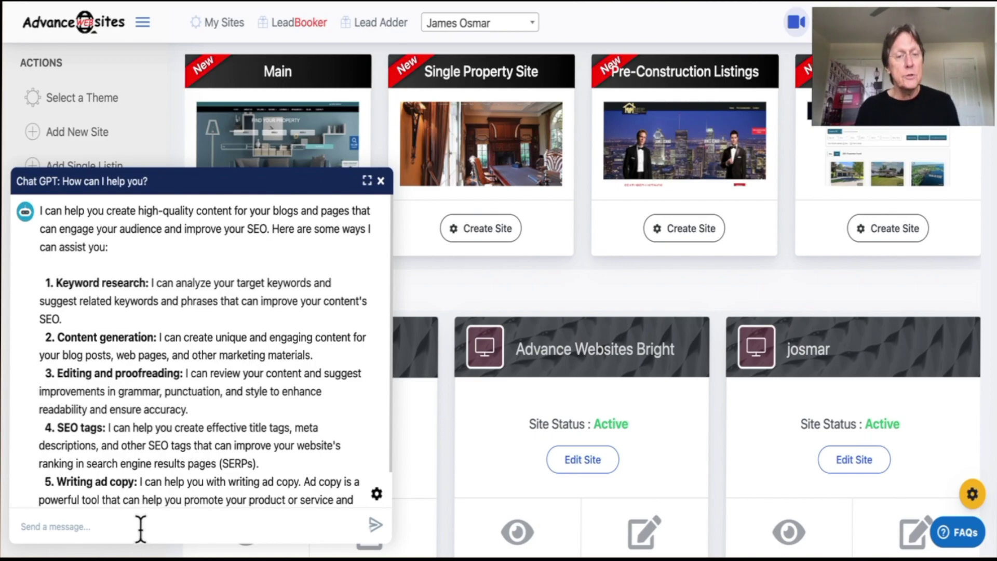
{"action": "left_click", "coordinate": [462, 226]}
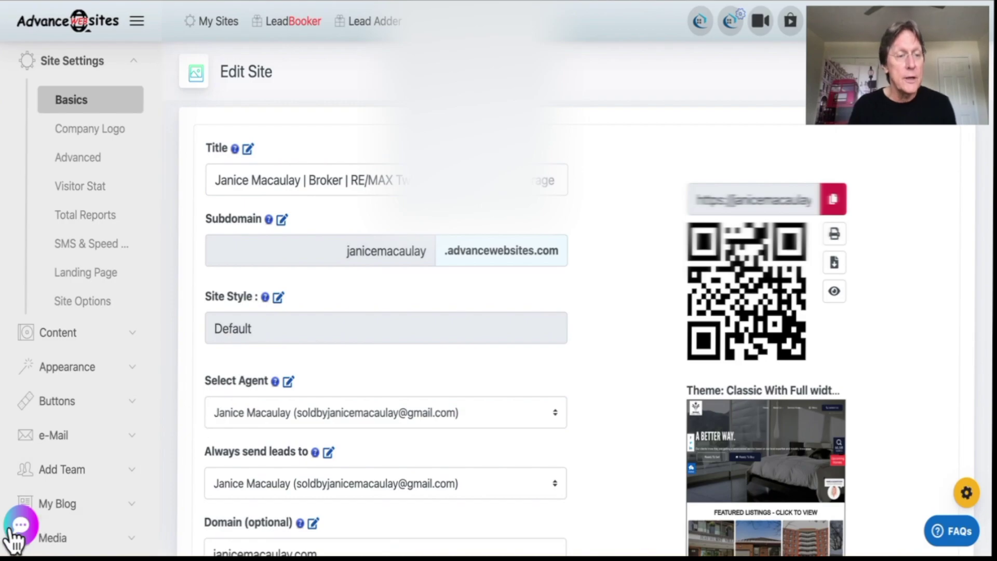
{"action": "left_click", "coordinate": [17, 528]}
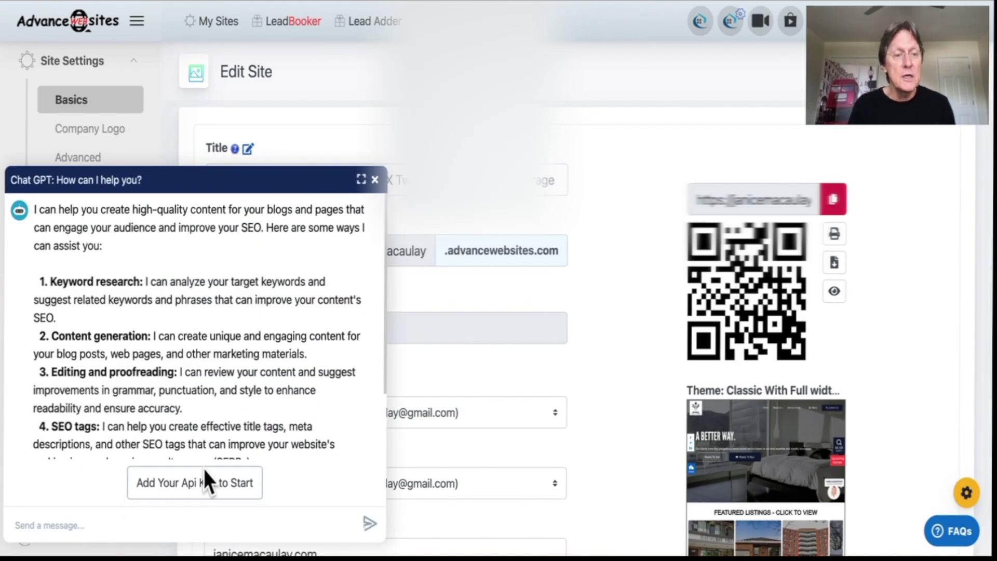
{"action": "left_click", "coordinate": [209, 493]}
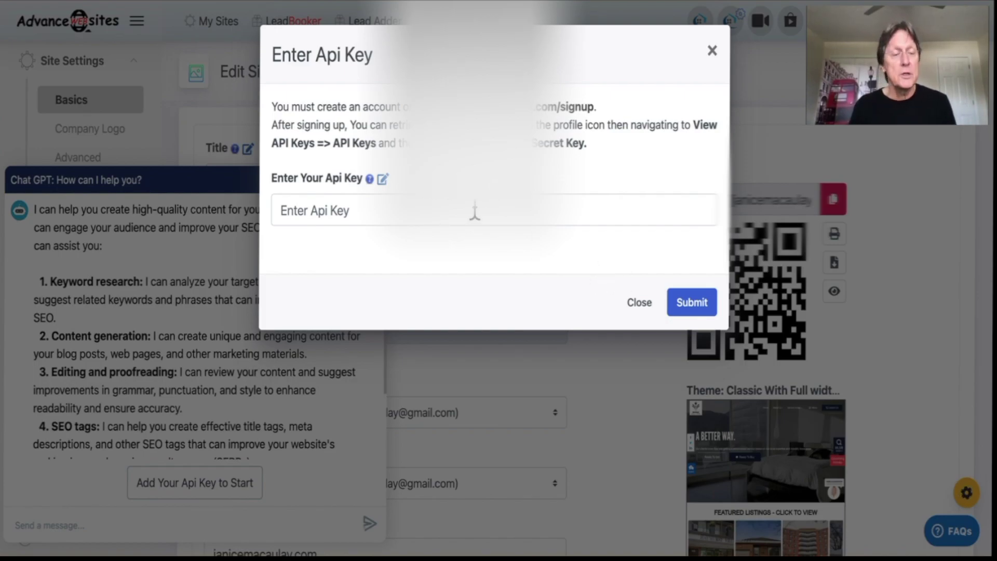
{"action": "left_click", "coordinate": [712, 50]}
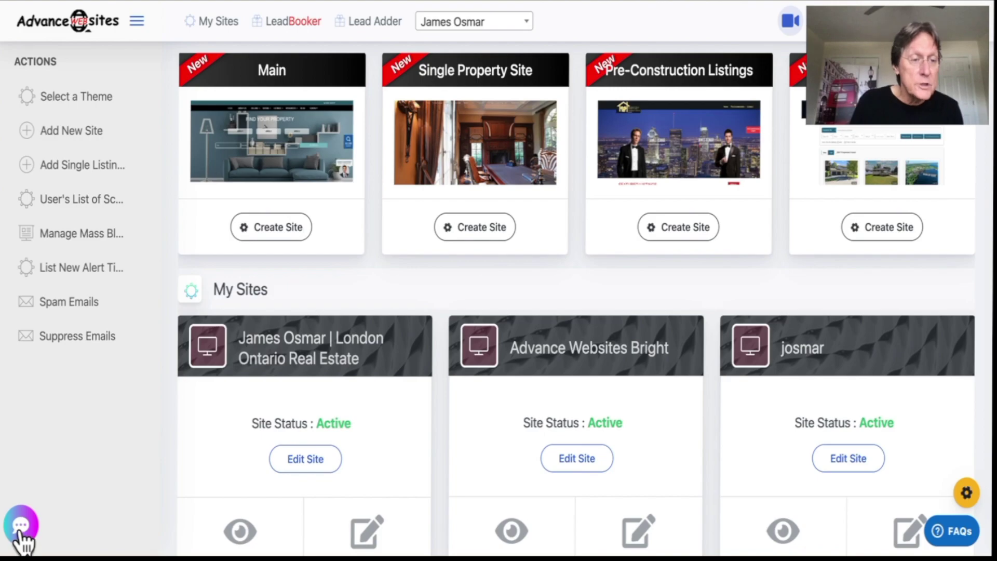
{"action": "left_click", "coordinate": [20, 528]}
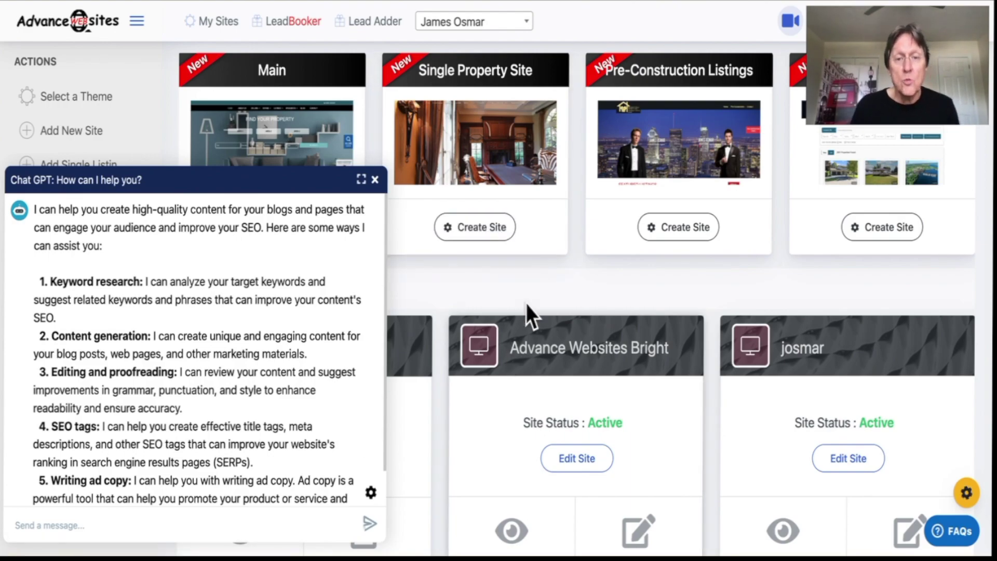
Open the first site's Home Page content editor, then bring up ChatGPT beside it
{"action": "left_click", "coordinate": [375, 180]}
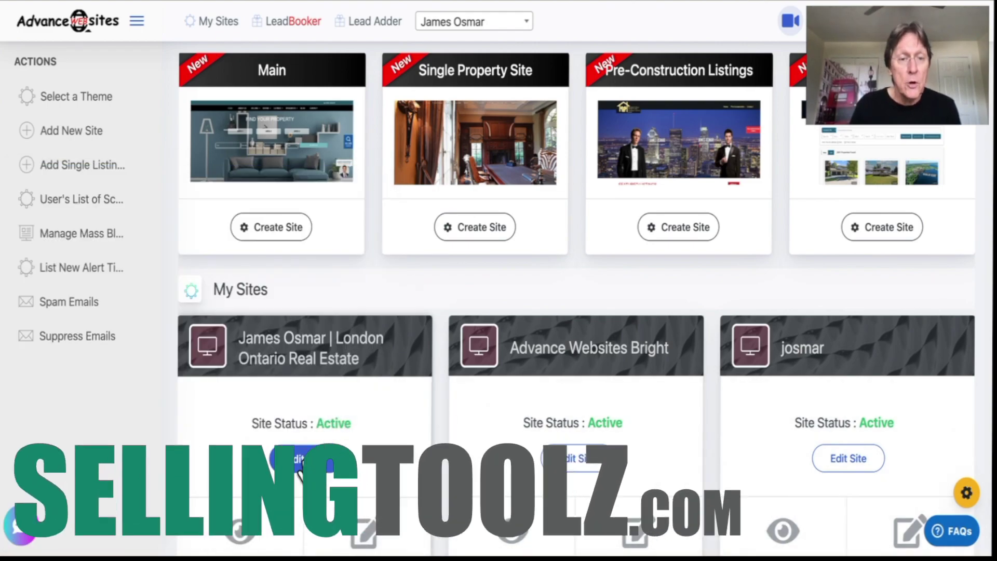
{"action": "left_click", "coordinate": [306, 459]}
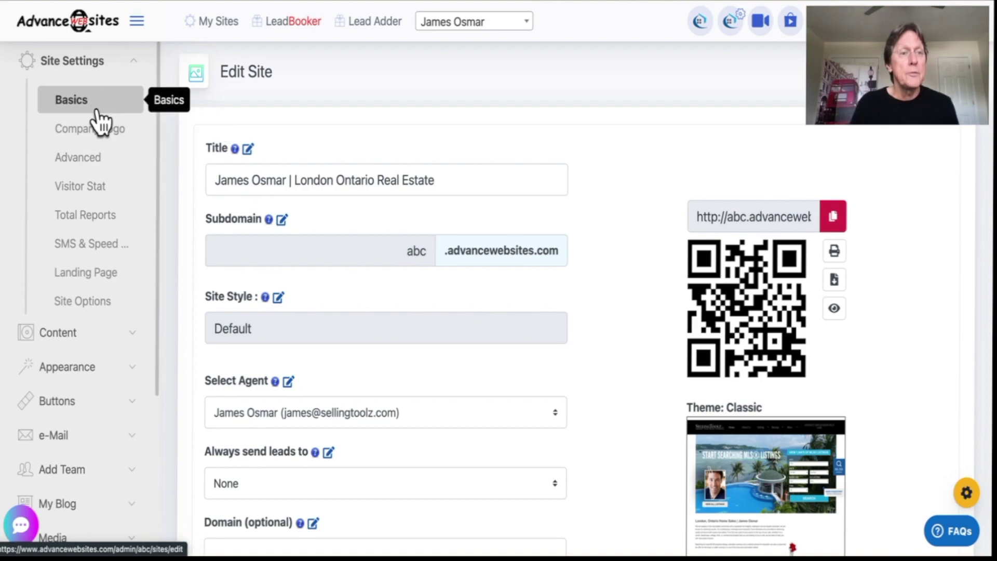
{"action": "left_click", "coordinate": [73, 335]}
{"action": "left_click", "coordinate": [88, 136]}
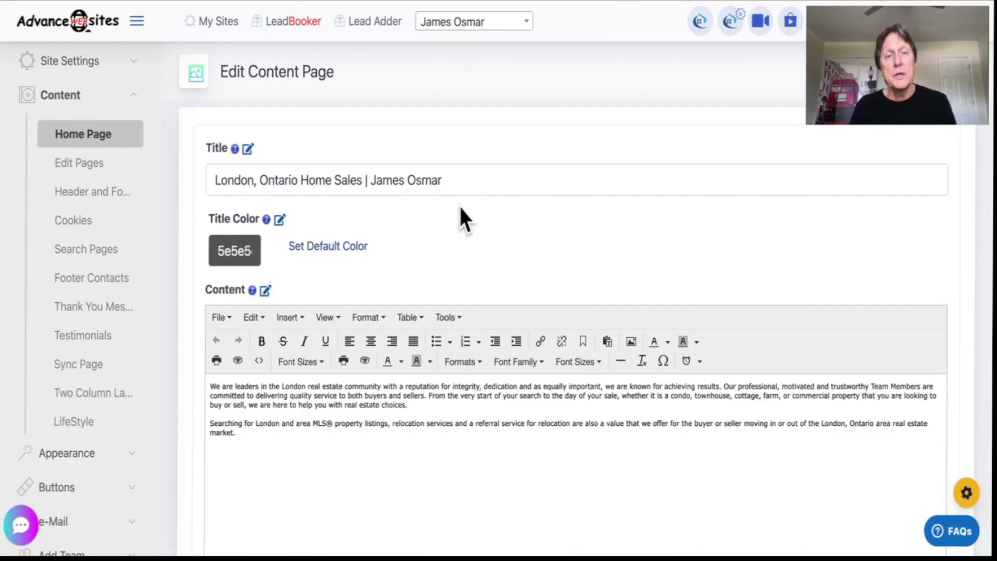
{"action": "left_click_drag", "start_coordinate": [457, 179], "coordinate": [194, 179]}
{"action": "left_click", "coordinate": [525, 211]}
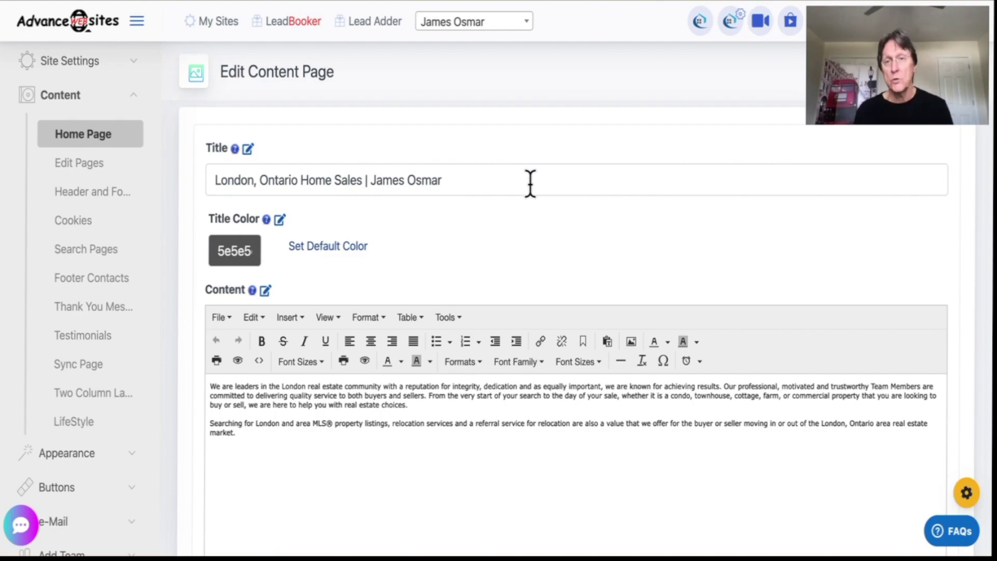
{"action": "left_click", "coordinate": [21, 525]}
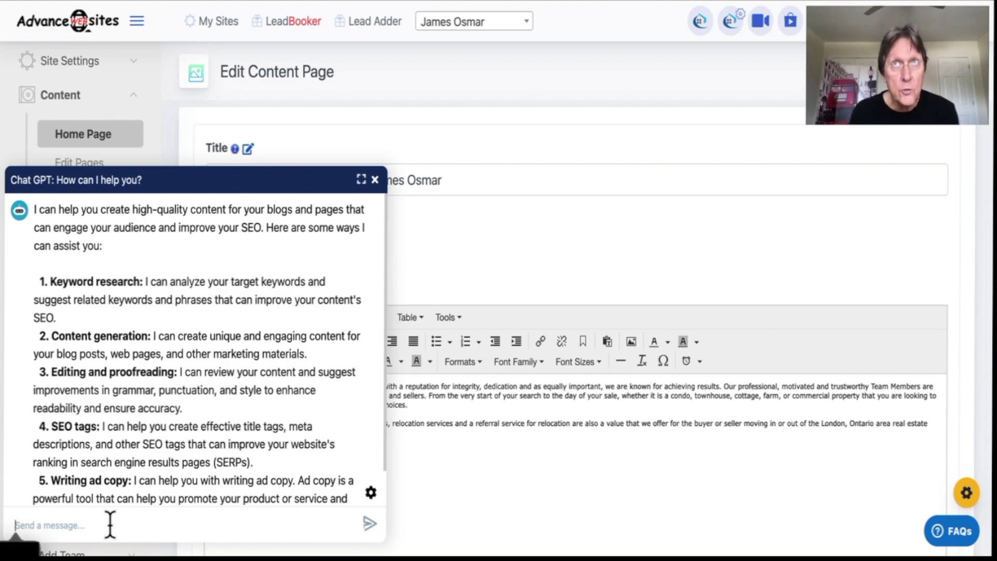
Ask ChatGPT for a homepage title with the agent's name and London, Ontario real estate
{"action": "type", "text": "Righ"}
{"action": "key", "text": "BackSpace"}
{"action": "key", "text": "BackSpace"}
{"action": "key", "text": "BackSpace"}
{"action": "key", "text": "BackSpace"}
{"action": "type", "text": "Write a title with my name, James"}
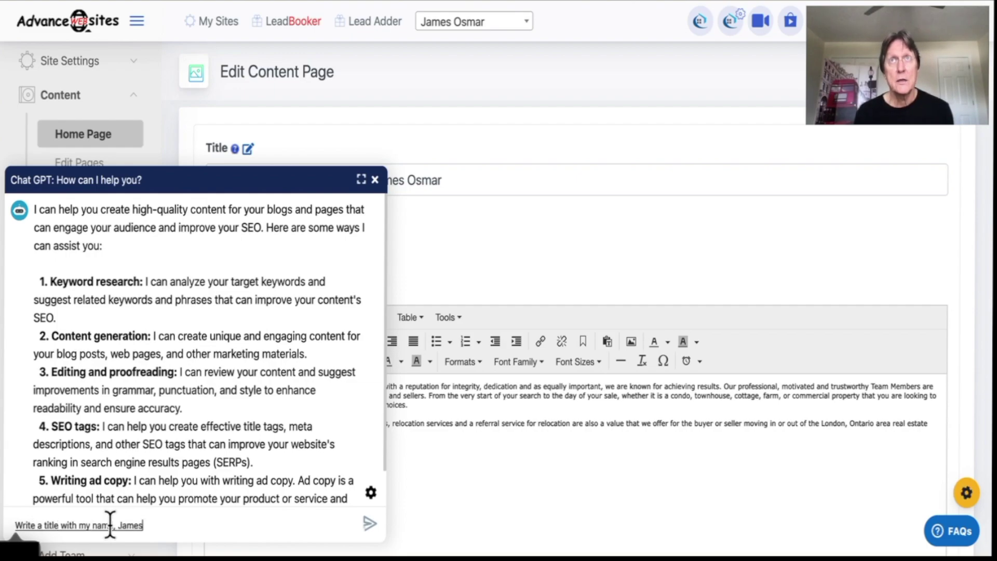
{"action": "type", "text": " Ozmar, and London, Ontario real estate"}
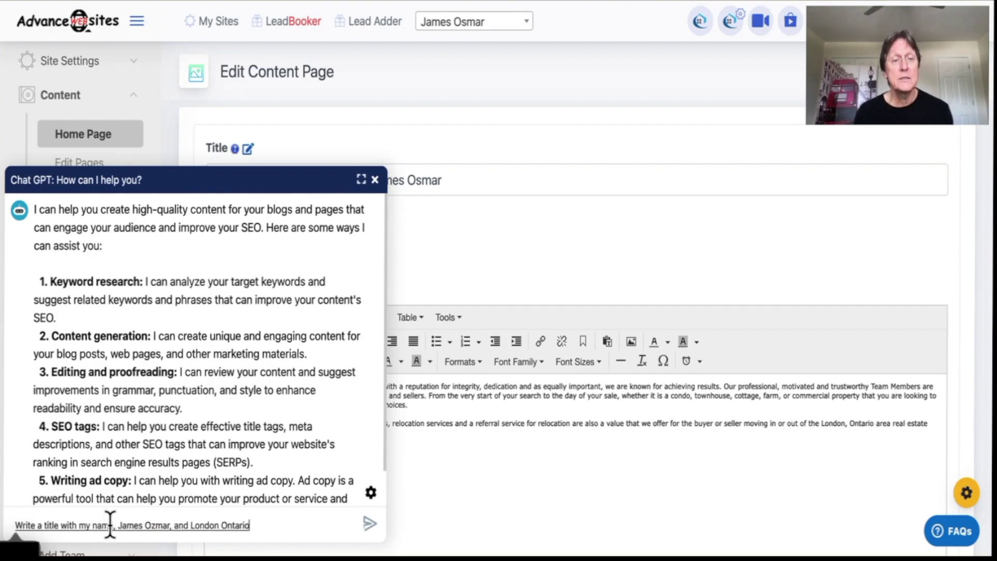
{"action": "type", "text": ", as a title for my ho"}
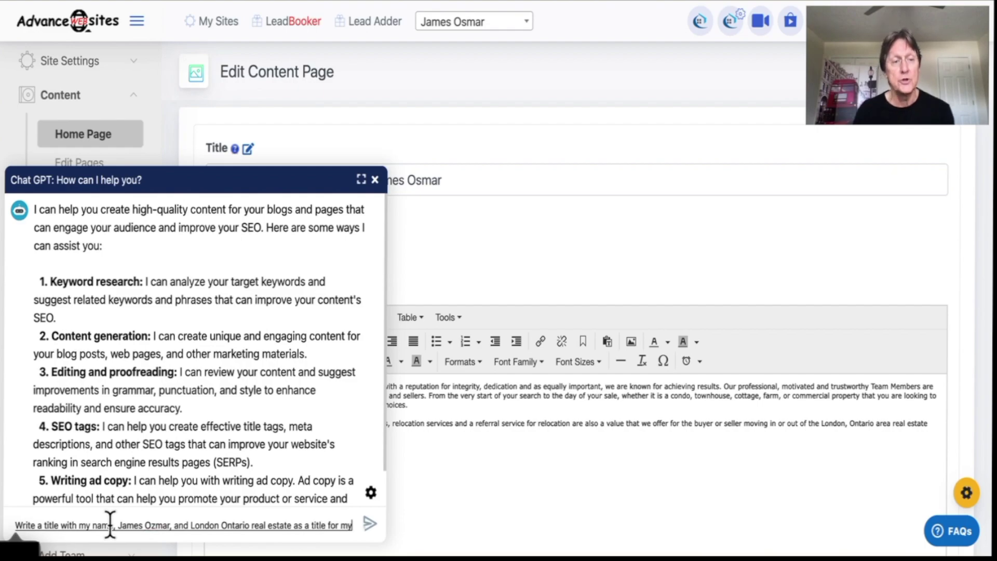
{"action": "left_click", "coordinate": [156, 526]}
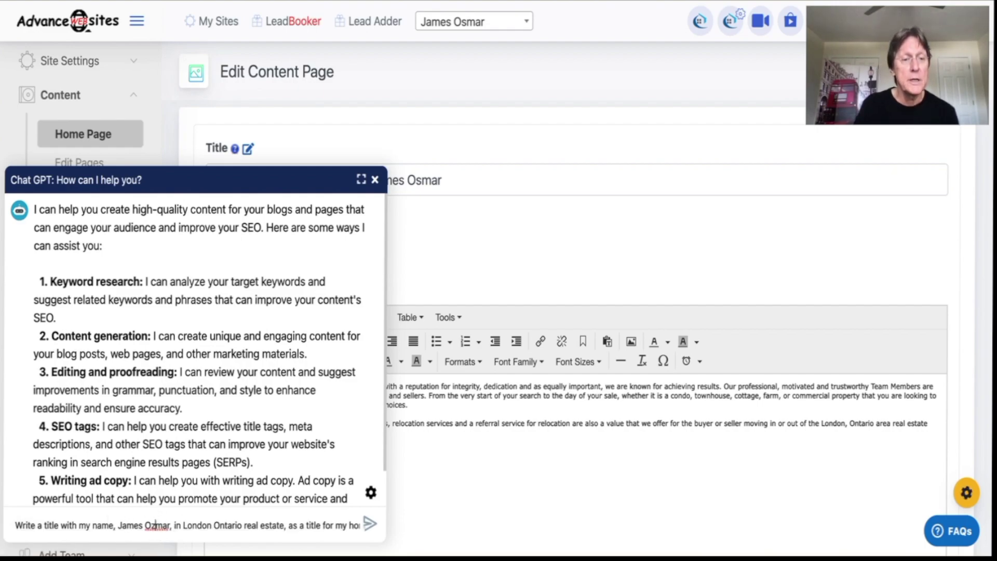
{"action": "key", "text": "BackSpace"}
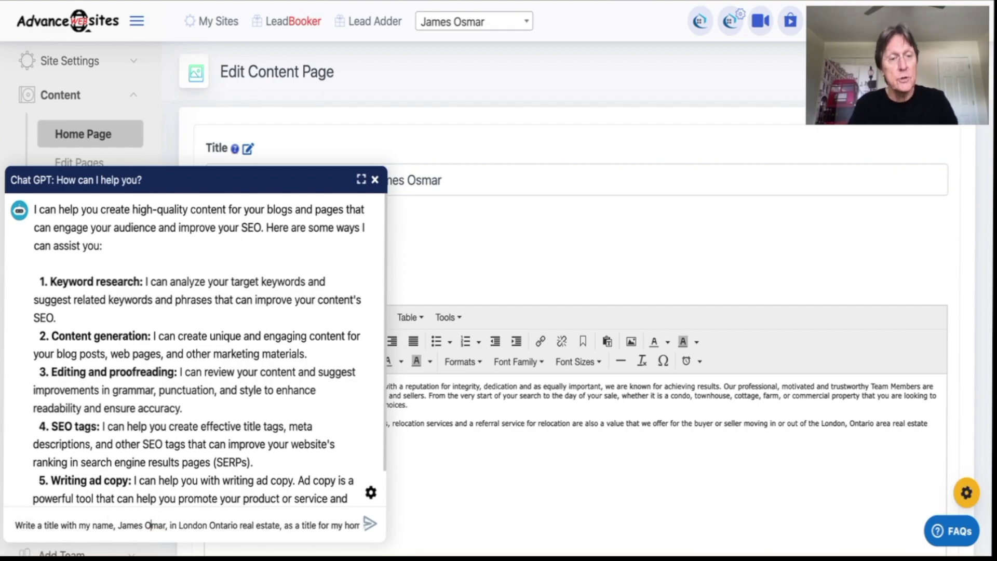
{"action": "type", "text": "s"}
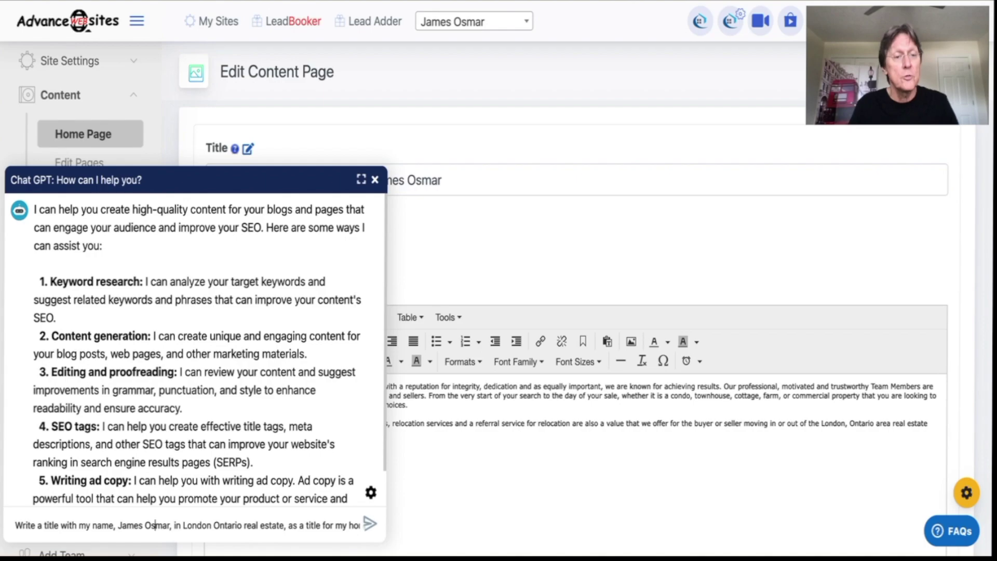
{"action": "left_click", "coordinate": [369, 524]}
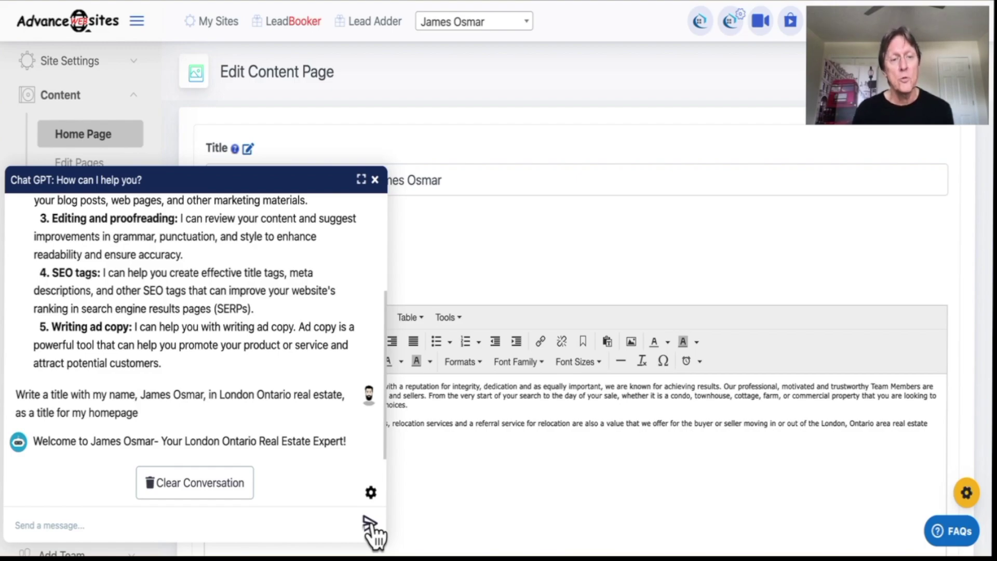
Copy ChatGPT's suggested London Ontario real estate expert title
{"action": "triple_click", "coordinate": [287, 434]}
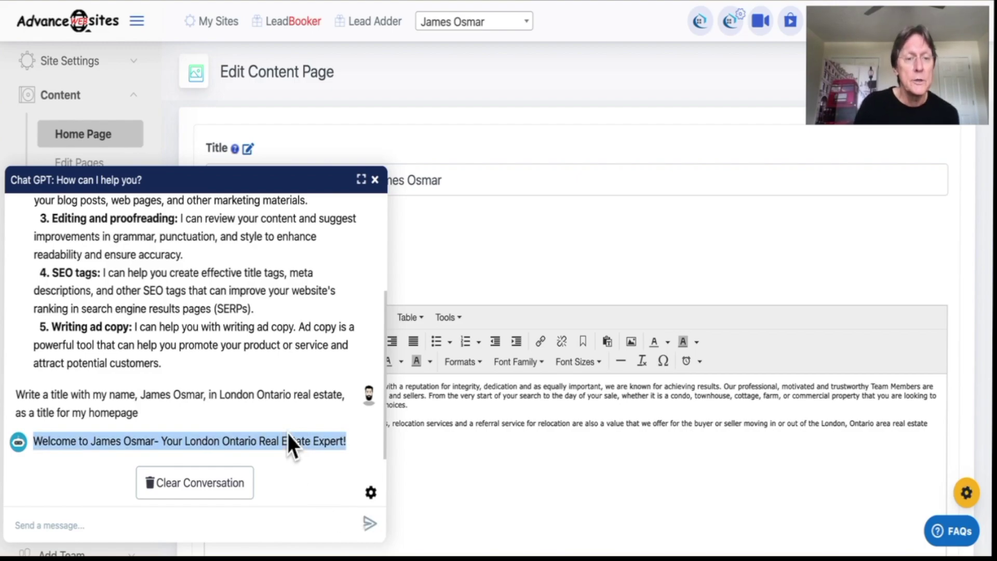
{"action": "right_click", "coordinate": [288, 435]}
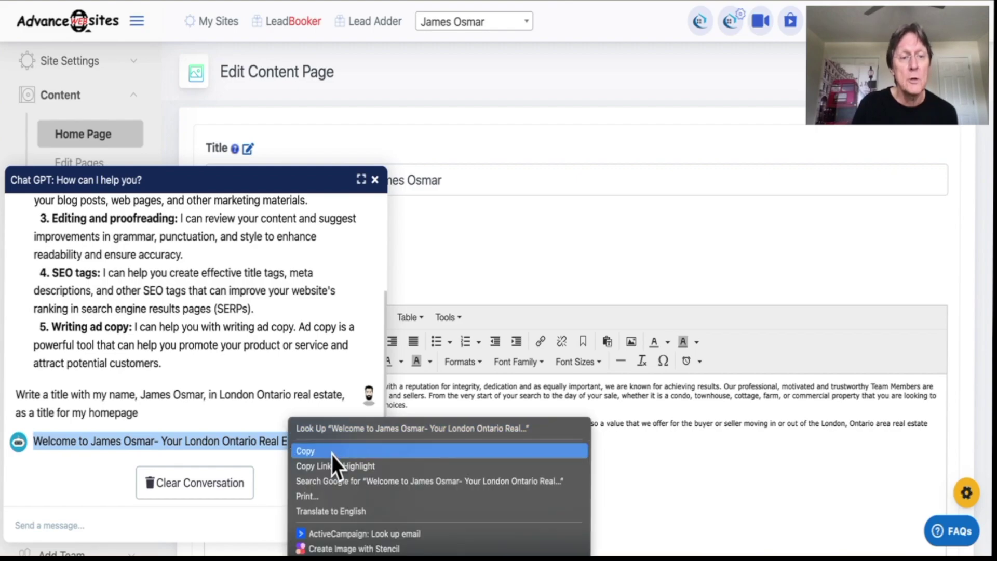
{"action": "left_click", "coordinate": [331, 455]}
{"action": "left_click", "coordinate": [167, 526]}
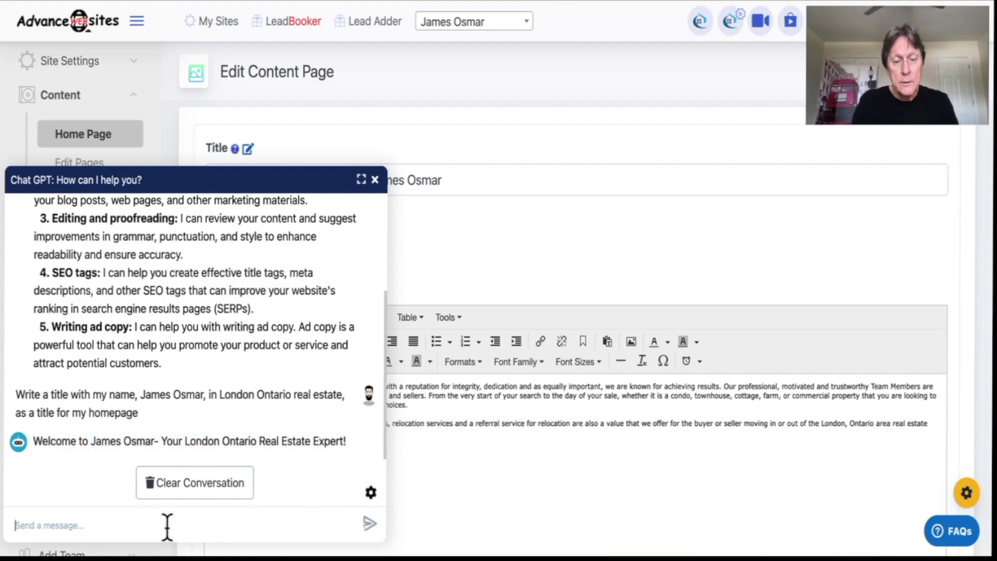
Send the copied title back to ChatGPT to get multi-paragraph homepage copy
{"action": "key", "text": "super+v"}
{"action": "key", "text": "Return"}
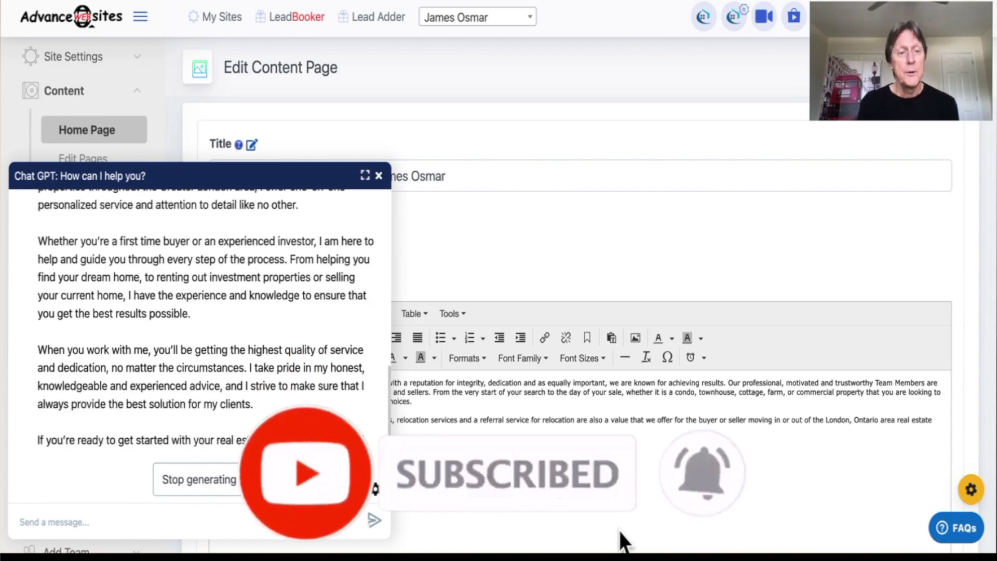
{"action": "scroll", "coordinate": [272, 360], "scroll_direction": "up", "scroll_amount": 1}
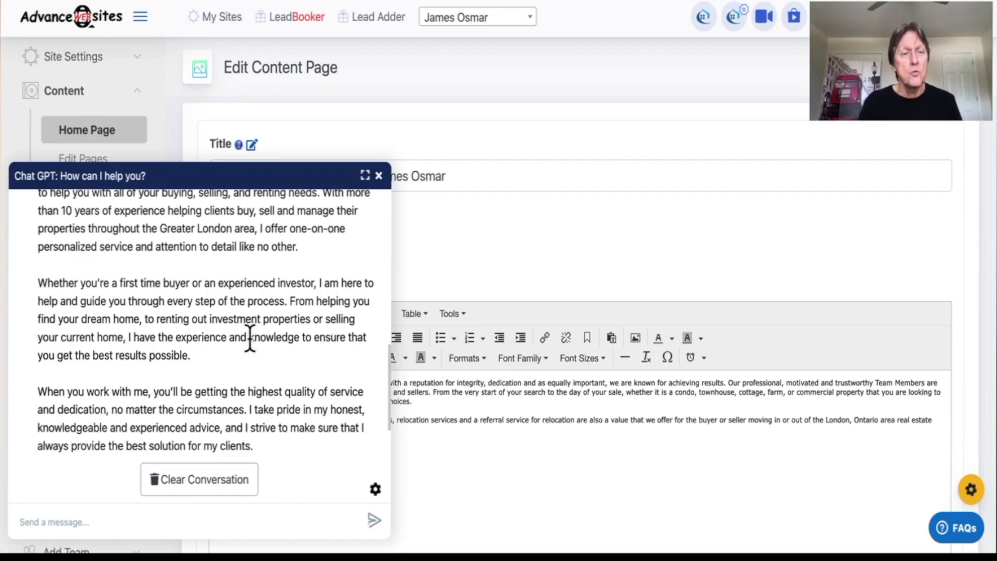
Copy the welcome title line from ChatGPT's homepage copy
{"action": "scroll", "coordinate": [250, 333], "scroll_direction": "up", "scroll_amount": 10}
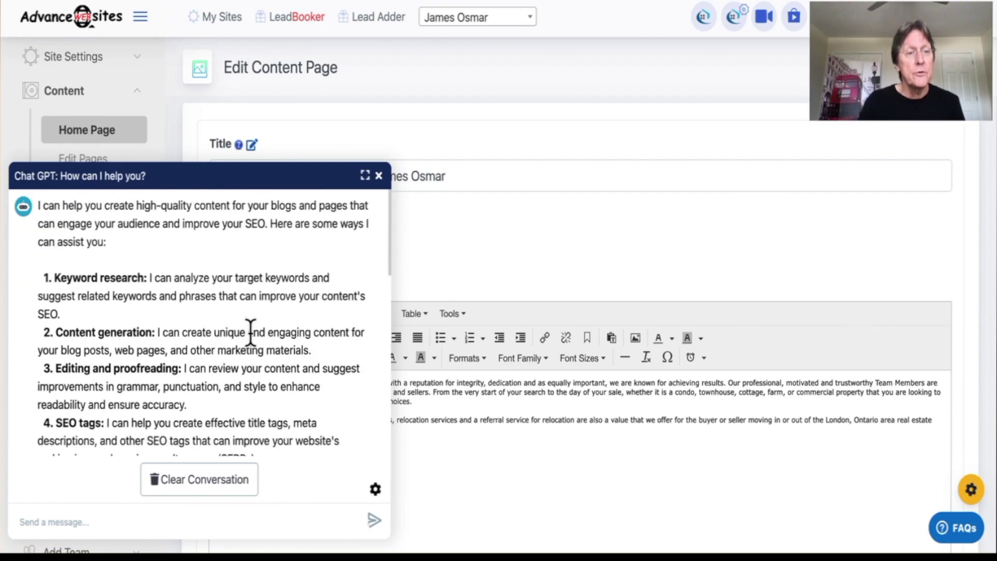
{"action": "scroll", "coordinate": [250, 333], "scroll_direction": "down", "scroll_amount": 5}
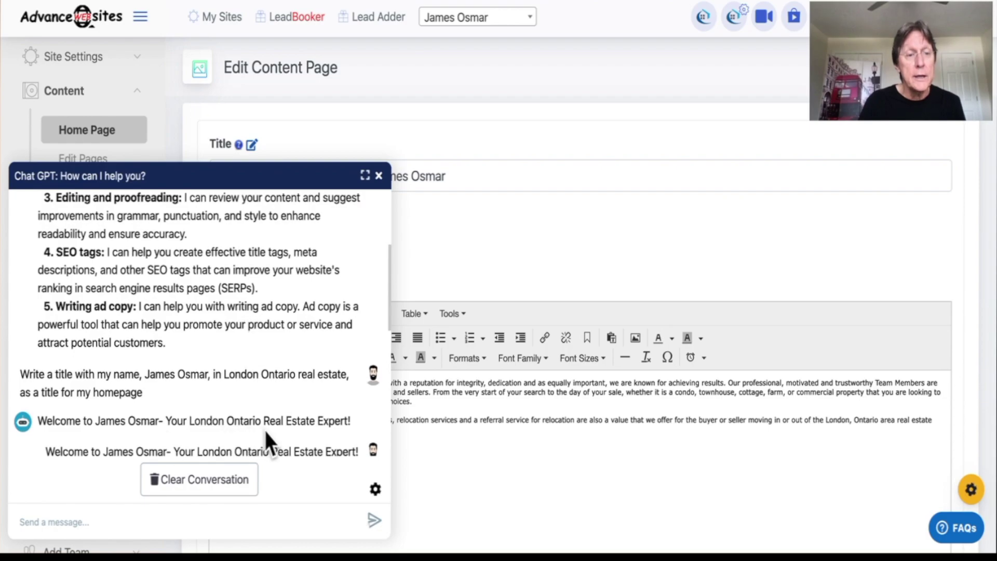
{"action": "triple_click", "coordinate": [220, 450]}
{"action": "right_click", "coordinate": [223, 446]}
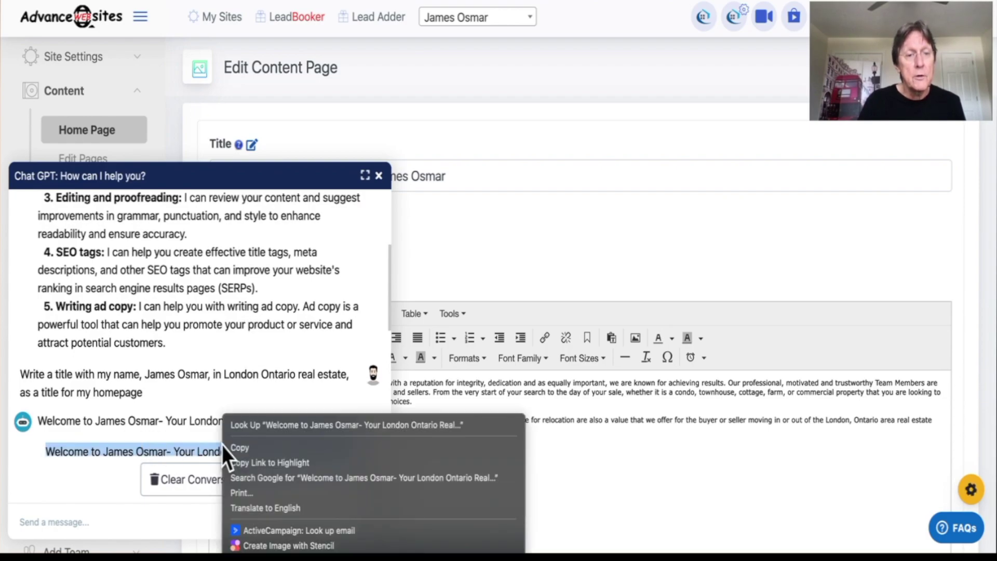
{"action": "left_click", "coordinate": [265, 448]}
Ask ChatGPT 'Using the sentence, can you rewrite a new title for me?'
{"action": "left_click", "coordinate": [137, 519]}
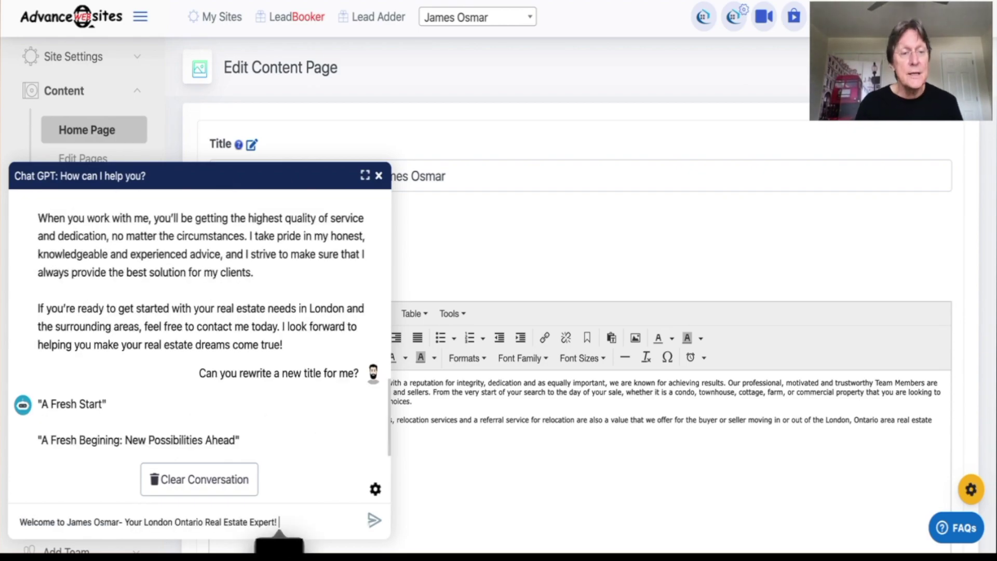
{"action": "type", "text": "Using the sentence, can you rewrite a new title for me?"}
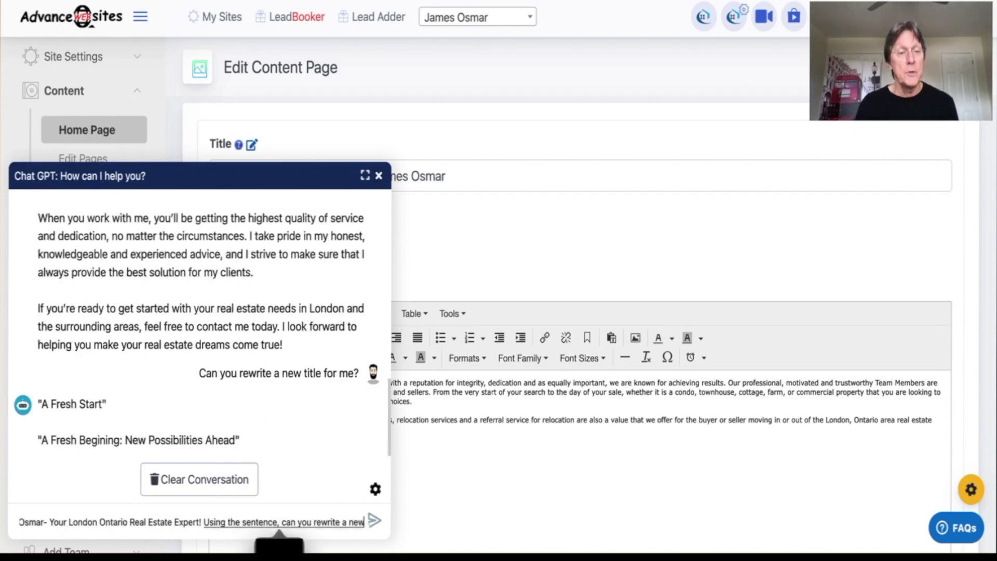
{"action": "key", "text": "Return"}
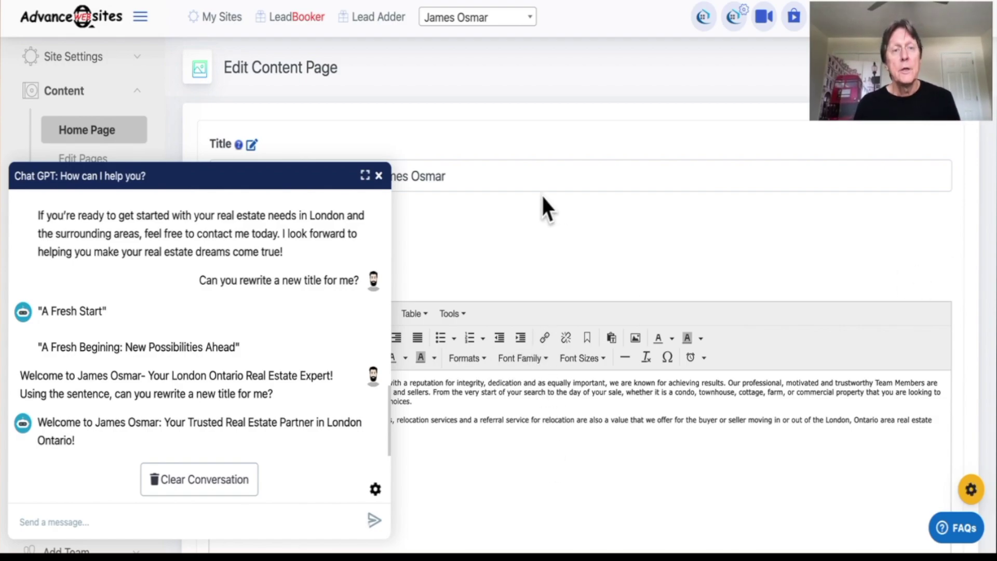
Close ChatGPT and read the Homepage Title help, highlighting its recommended length guideline
{"action": "left_click", "coordinate": [379, 175]}
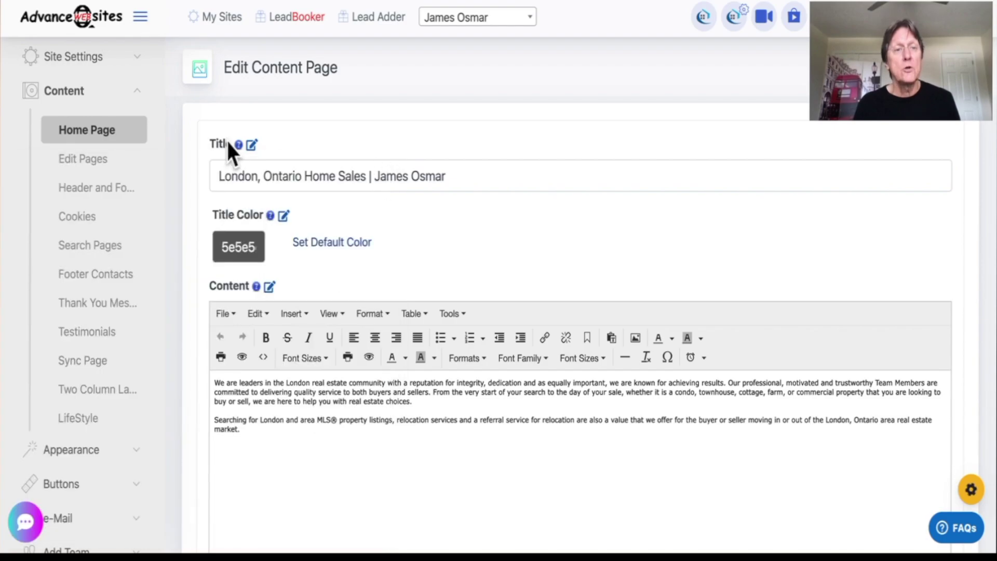
{"action": "mouse_move", "coordinate": [239, 146]}
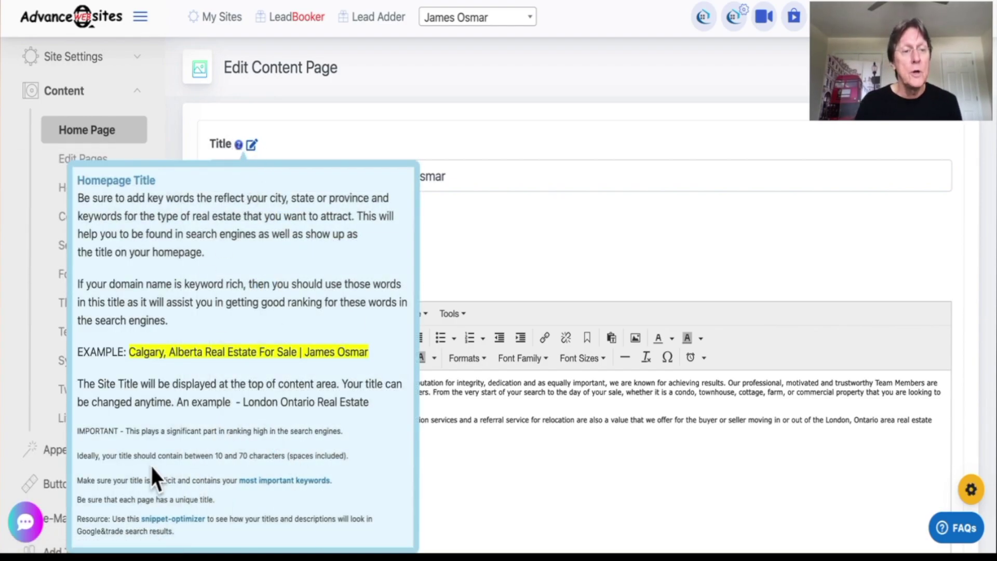
{"action": "left_click_drag", "start_coordinate": [129, 455], "coordinate": [281, 456]}
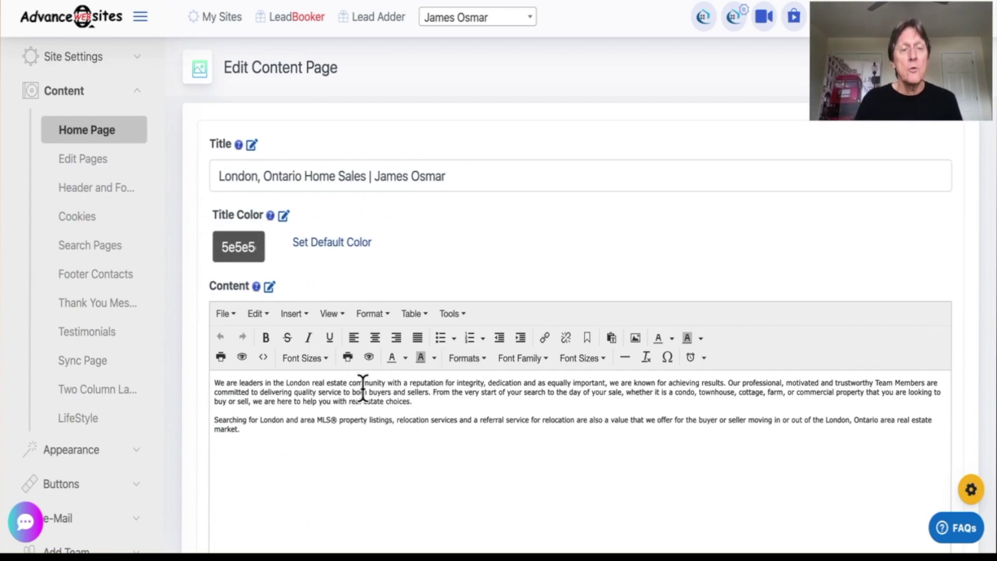
Review the earlier ChatGPT reply, then close it and open the About Us page in Edit Pages
{"action": "scroll", "coordinate": [363, 395], "scroll_direction": "down", "scroll_amount": 2}
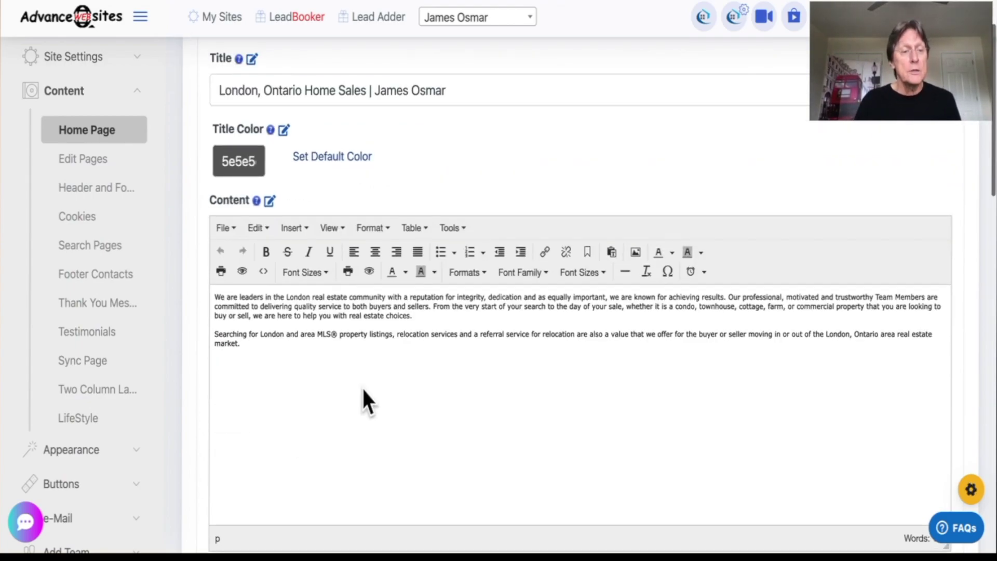
{"action": "left_click", "coordinate": [25, 522]}
{"action": "scroll", "coordinate": [275, 291], "scroll_direction": "up", "scroll_amount": 10}
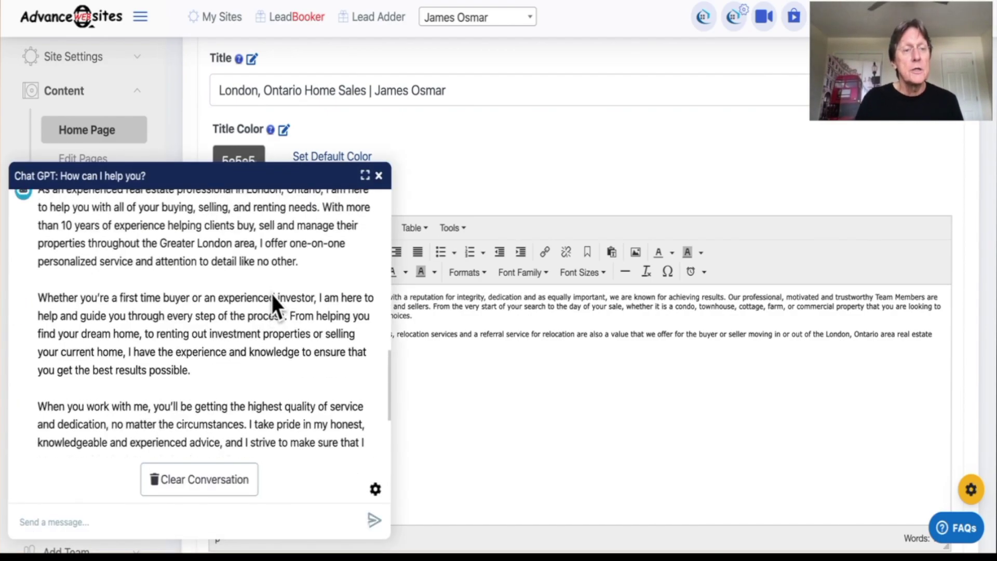
{"action": "scroll", "coordinate": [271, 292], "scroll_direction": "down", "scroll_amount": 1}
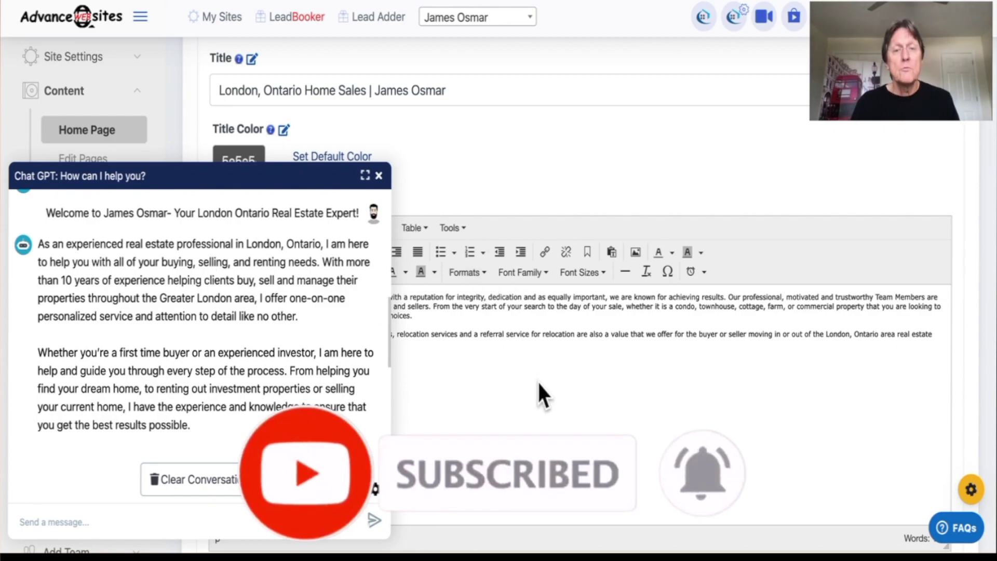
{"action": "left_click", "coordinate": [379, 177]}
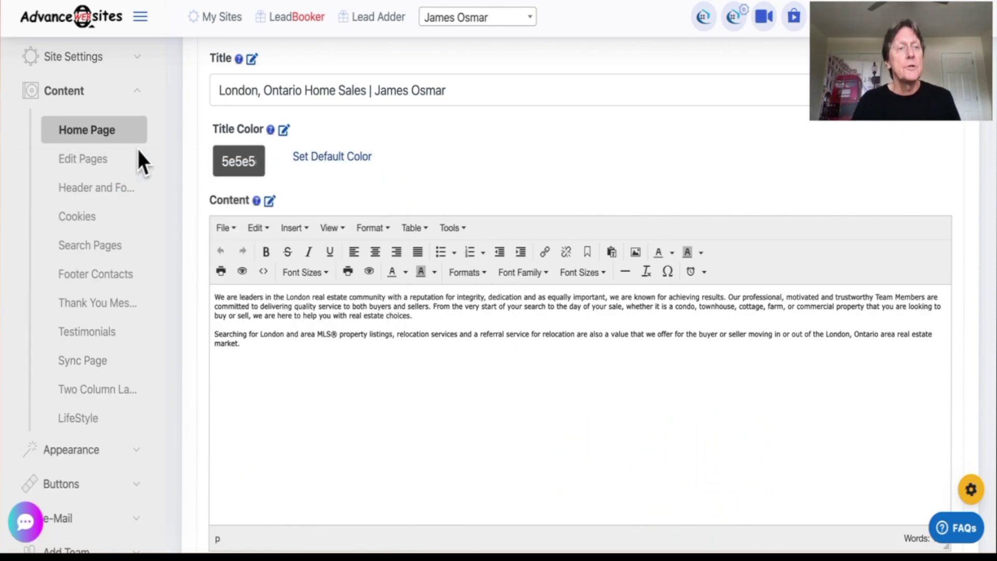
{"action": "left_click", "coordinate": [86, 160]}
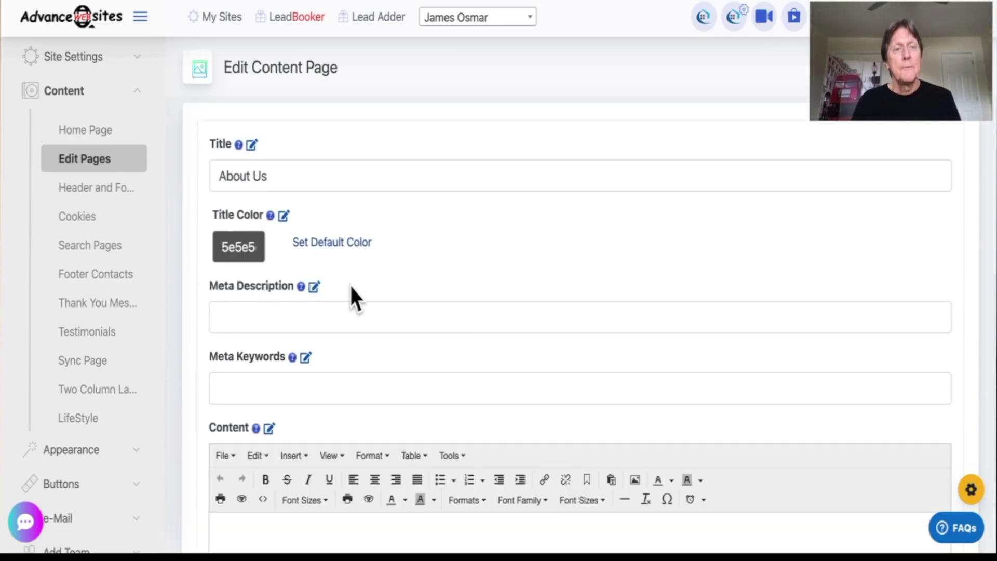
Ask ChatGPT for an About Us page title for the agent's London, Ontario real estate business
{"action": "left_click", "coordinate": [313, 178]}
{"action": "triple_click", "coordinate": [312, 178]}
{"action": "left_click", "coordinate": [333, 178]}
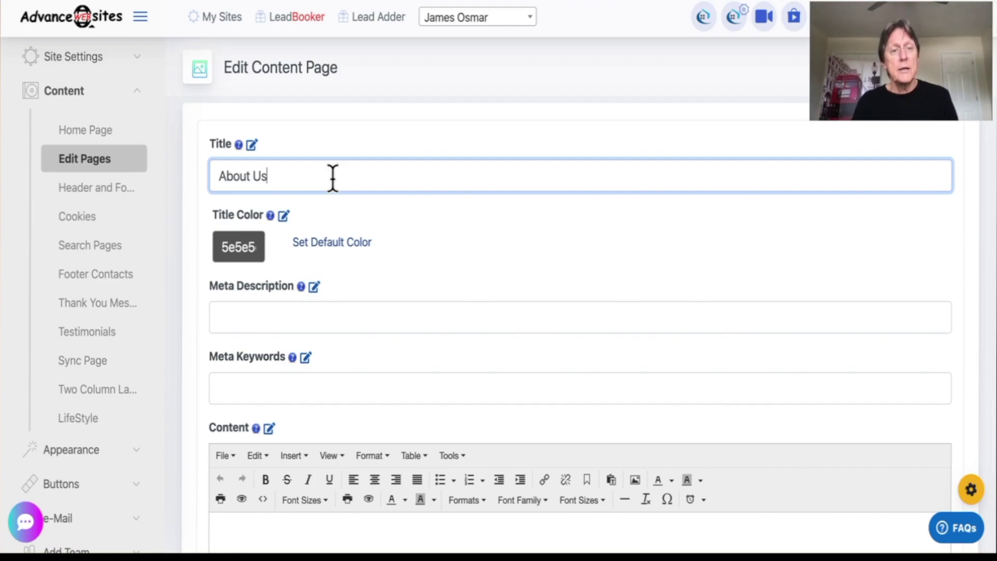
{"action": "left_click", "coordinate": [25, 521]}
{"action": "type", "text": "Write"}
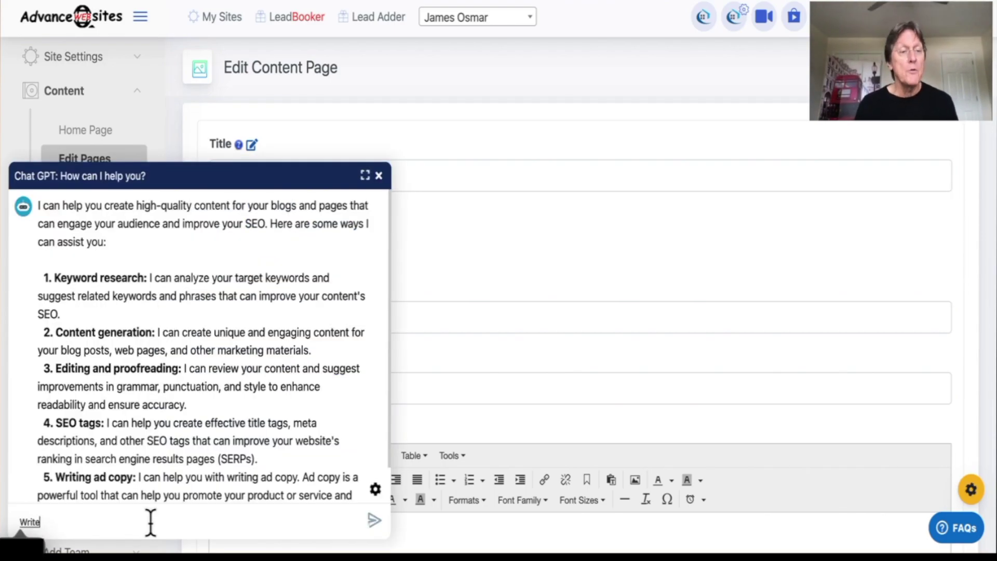
{"action": "type", "text": " a title for my about us page"}
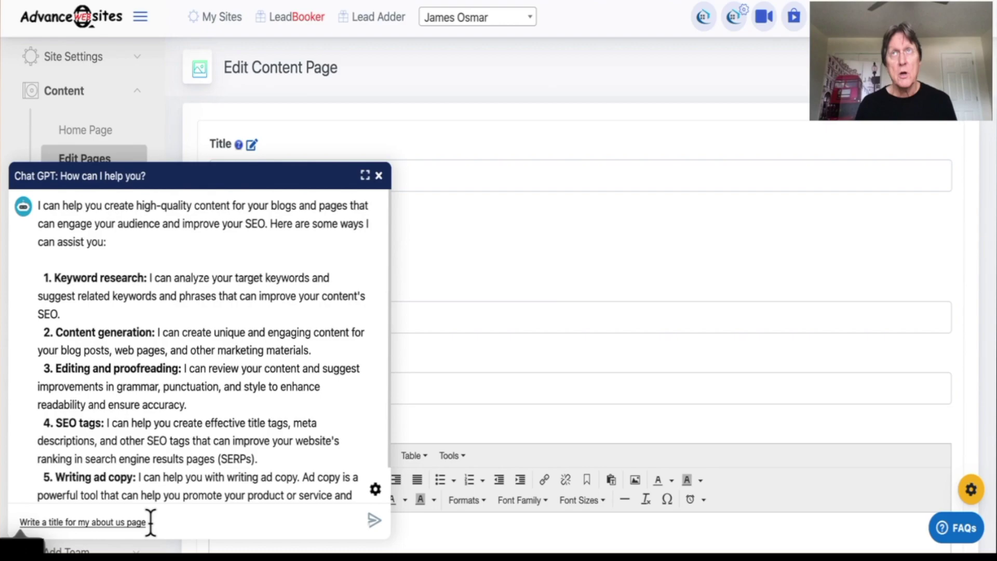
{"action": "type", "text": ", James Ozmar, in London, Ontario real estate"}
{"action": "left_click", "coordinate": [374, 519]}
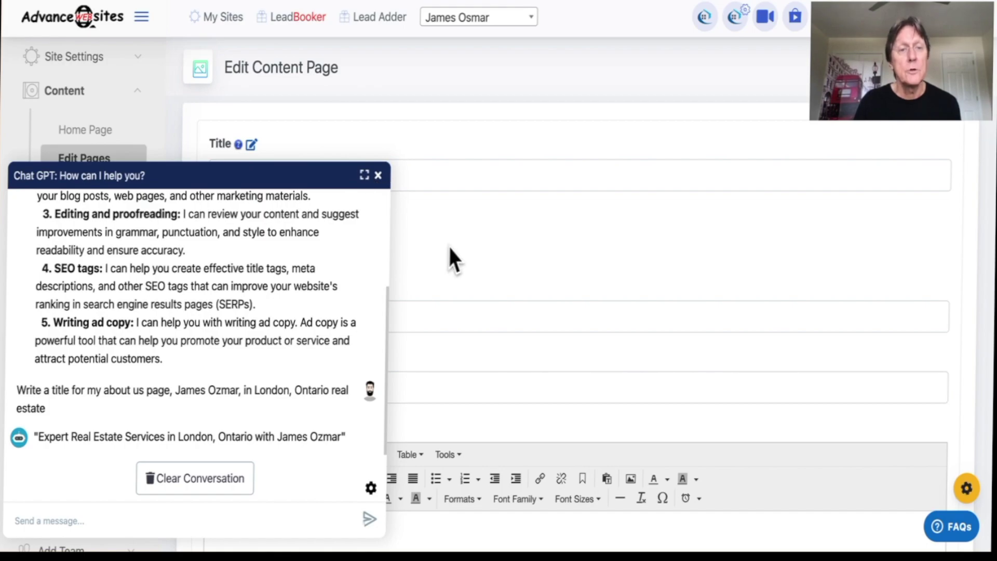
Close ChatGPT and read the Meta Description help requiring 70 to 160 characters
{"action": "left_click", "coordinate": [378, 175]}
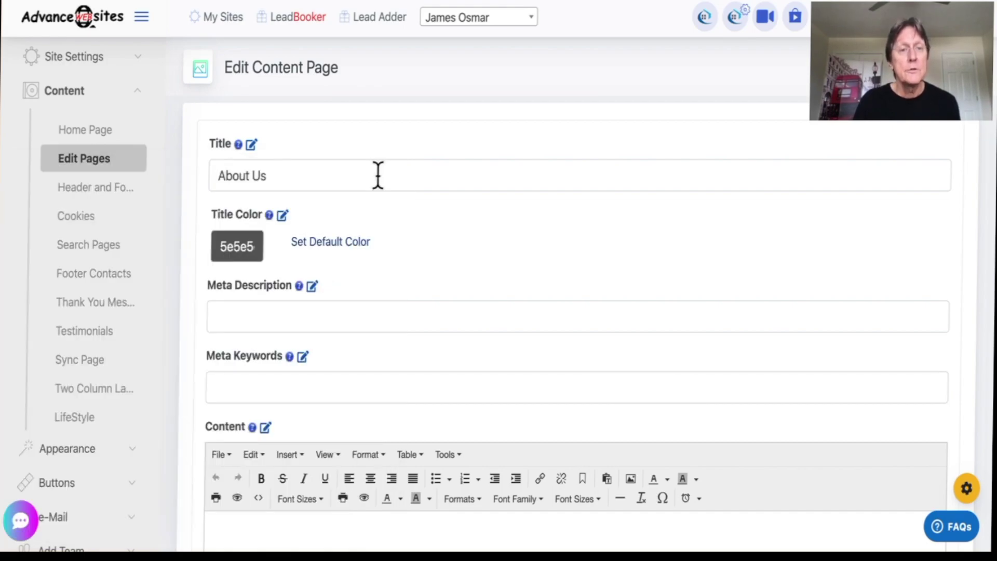
{"action": "left_click", "coordinate": [273, 318]}
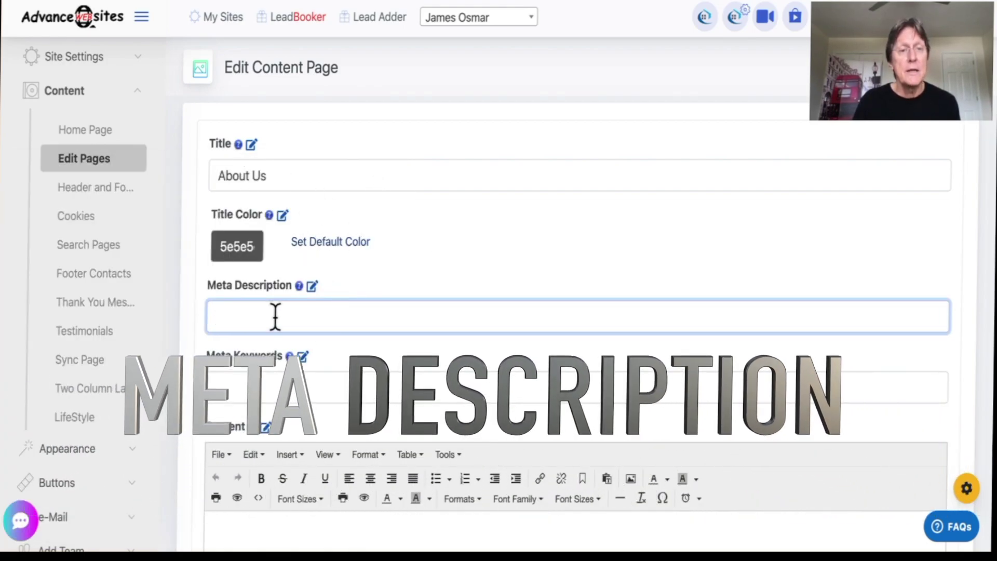
{"action": "mouse_move", "coordinate": [300, 286]}
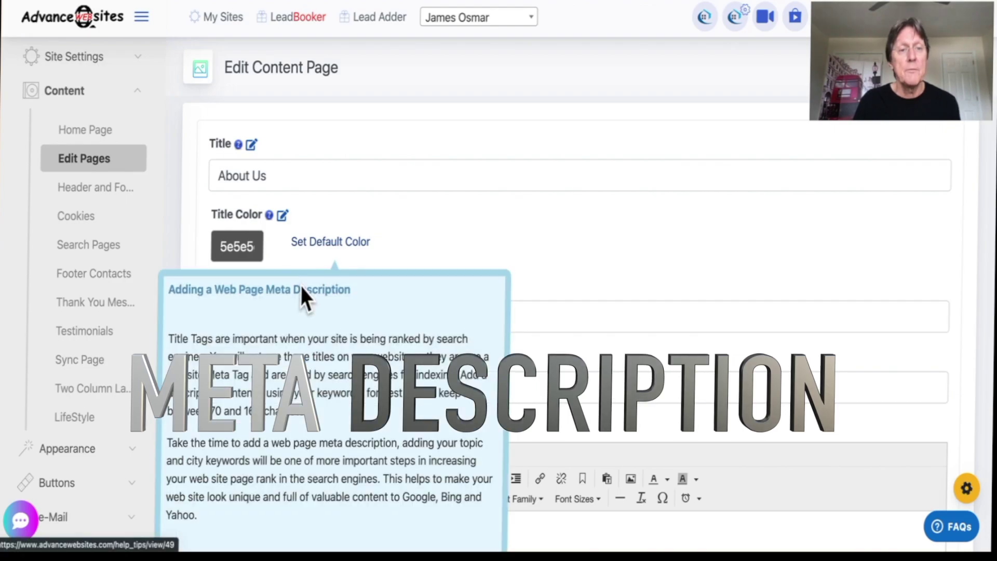
{"action": "scroll", "coordinate": [294, 412], "scroll_direction": "down", "scroll_amount": 3}
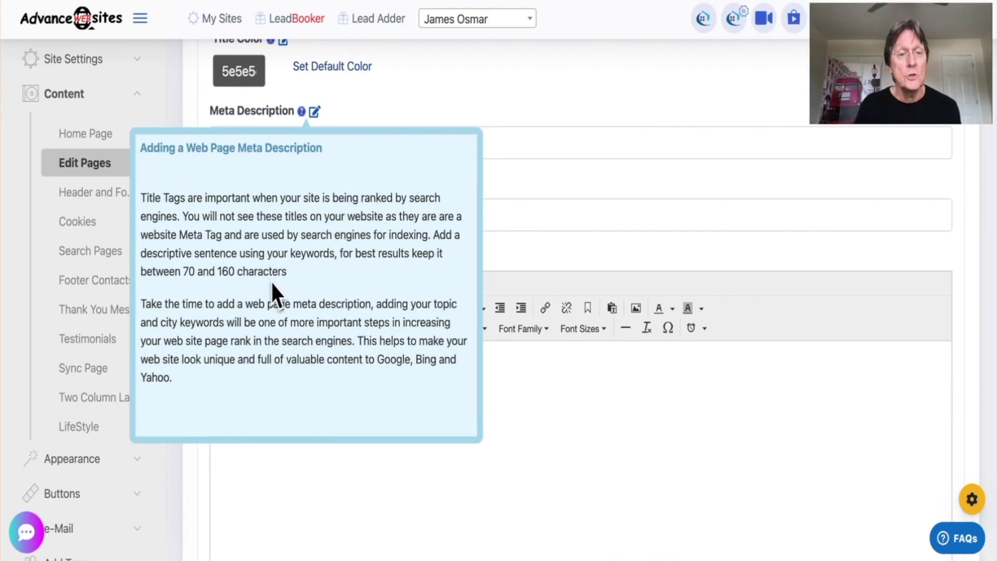
{"action": "left_click", "coordinate": [322, 139]}
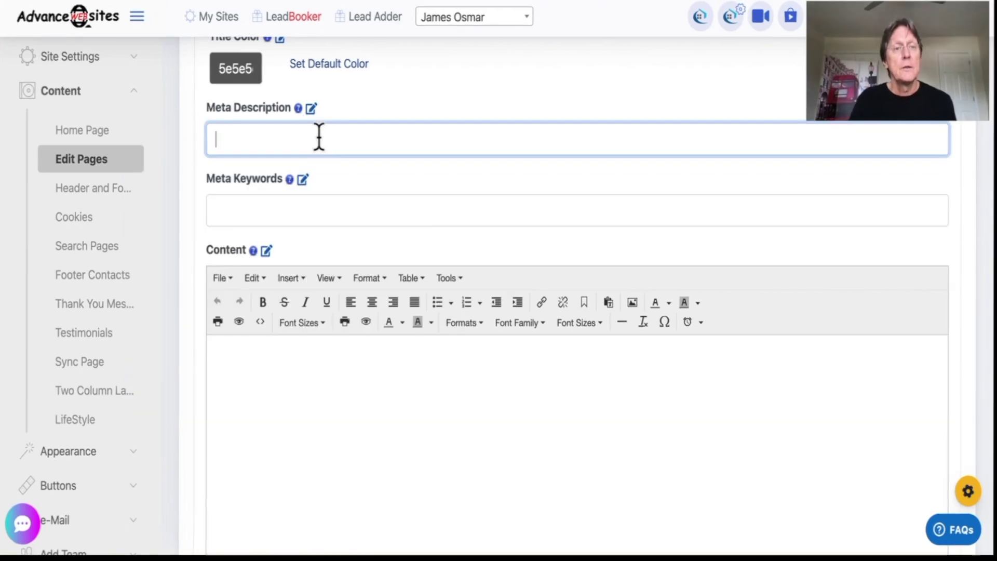
{"action": "scroll", "coordinate": [319, 137], "scroll_direction": "up", "scroll_amount": 2}
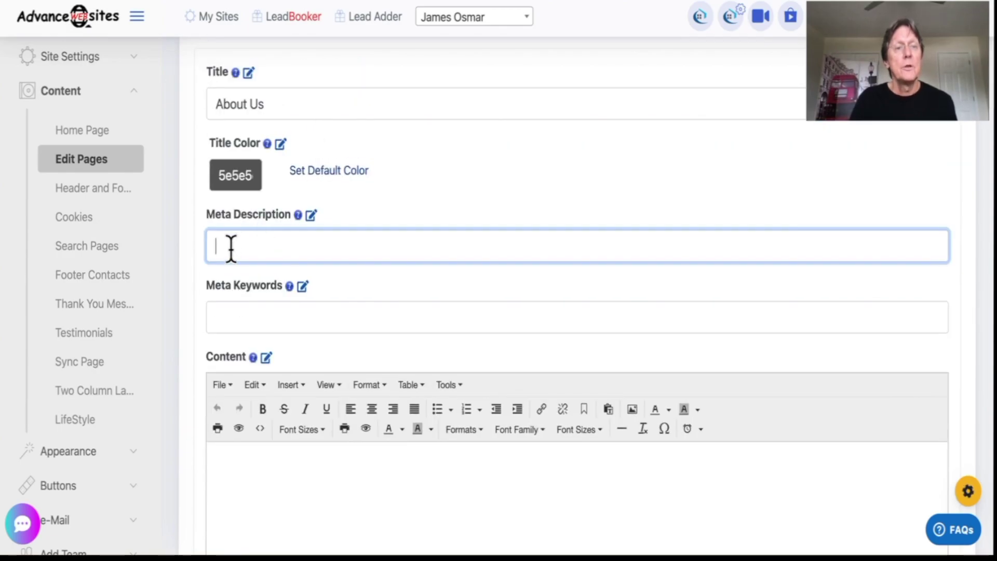
Draft a ChatGPT request for a 70–160 character meta description for the London Ontario agent
{"action": "left_click", "coordinate": [21, 519]}
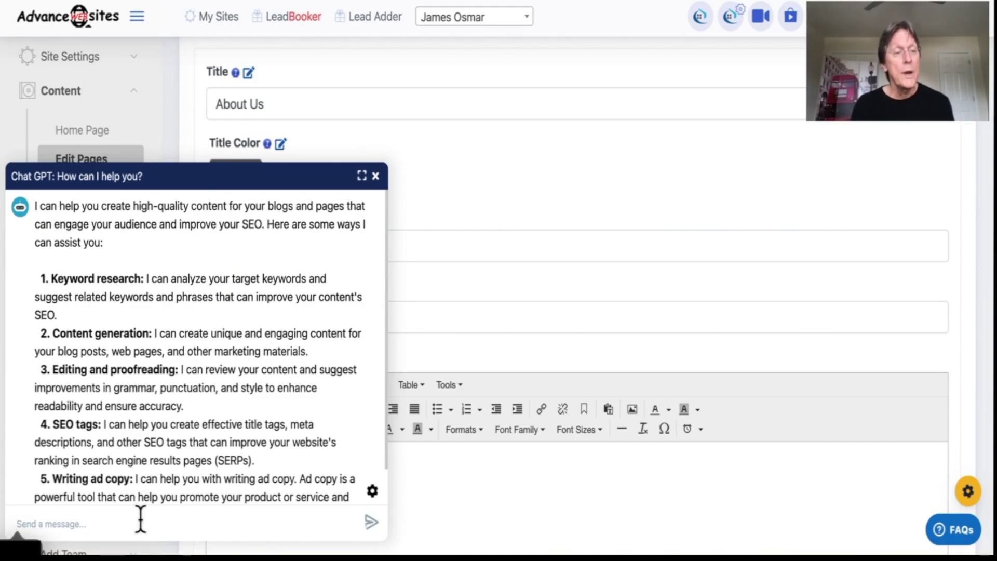
{"action": "type", "text": "Write a meta-description"}
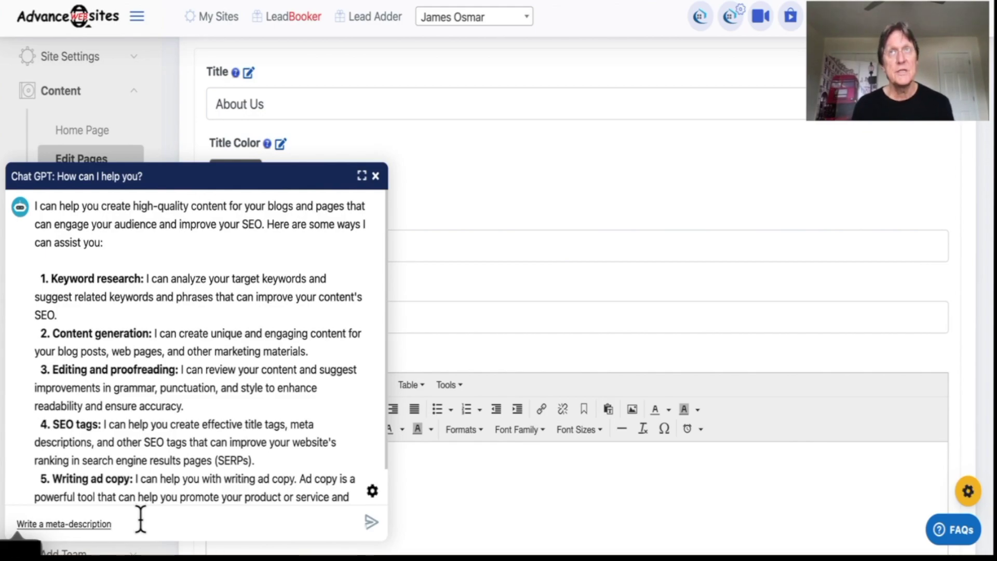
{"action": "type", "text": "between 70 and 160 60"}
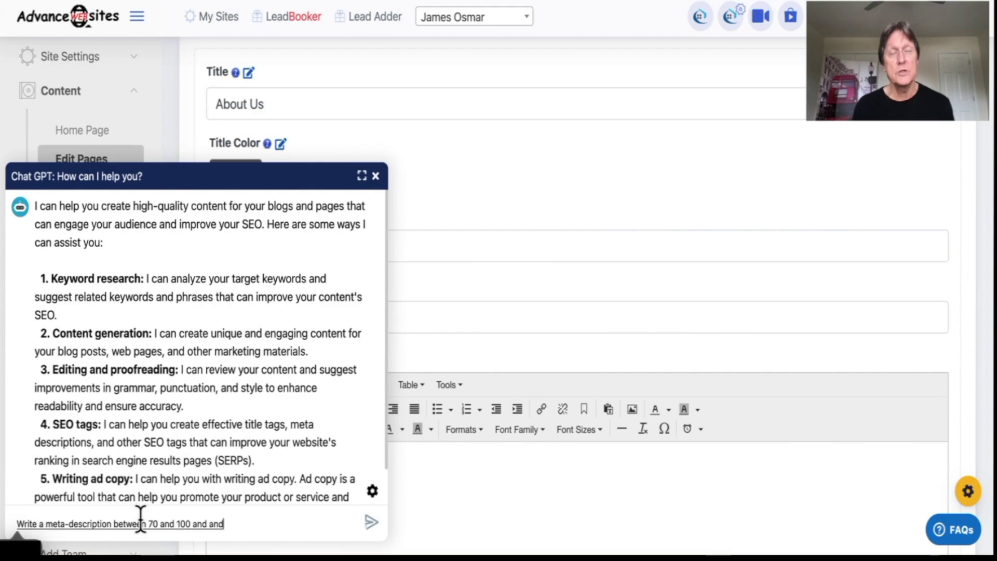
{"action": "key", "text": "BackSpace"}
{"action": "key", "text": "BackSpace"}
{"action": "type", "text": "characters for James Ozmar, London Ontario"}
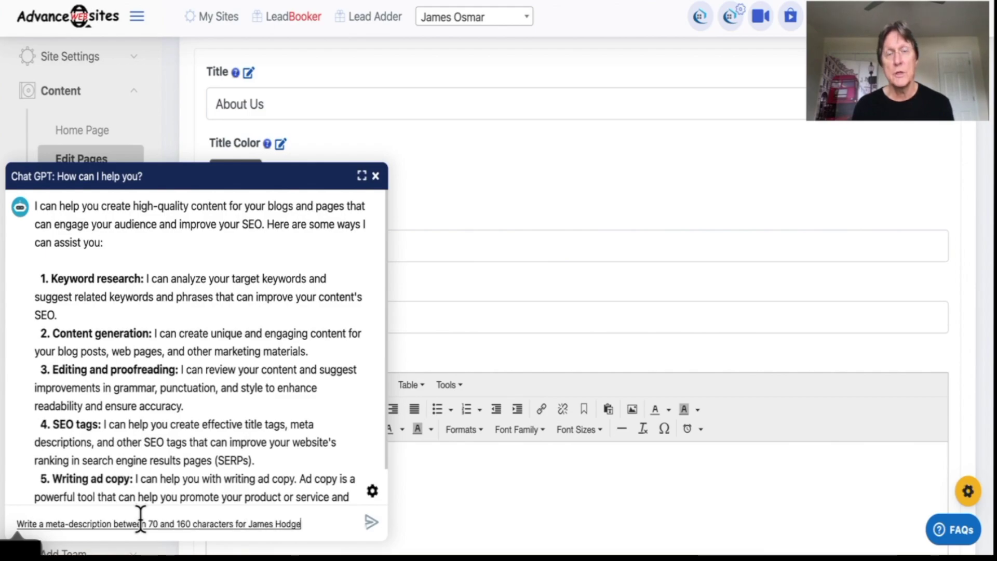
{"action": "key", "text": "ctrl+a"}
{"action": "type", "text": "Write a meta-description between 70 and 160 characters for James Ozmar, London, Ontario real estate"}
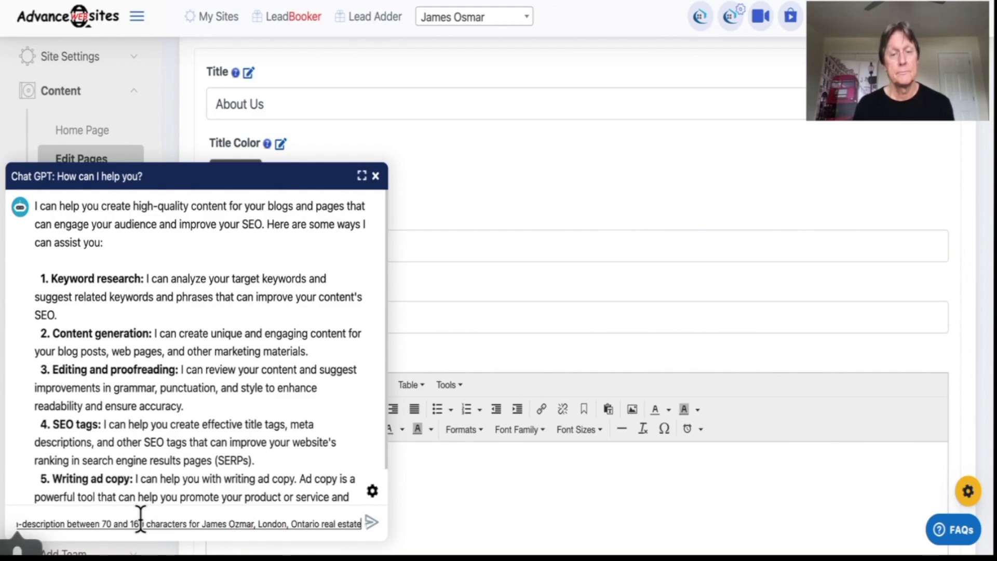
{"action": "key", "text": "Home"}
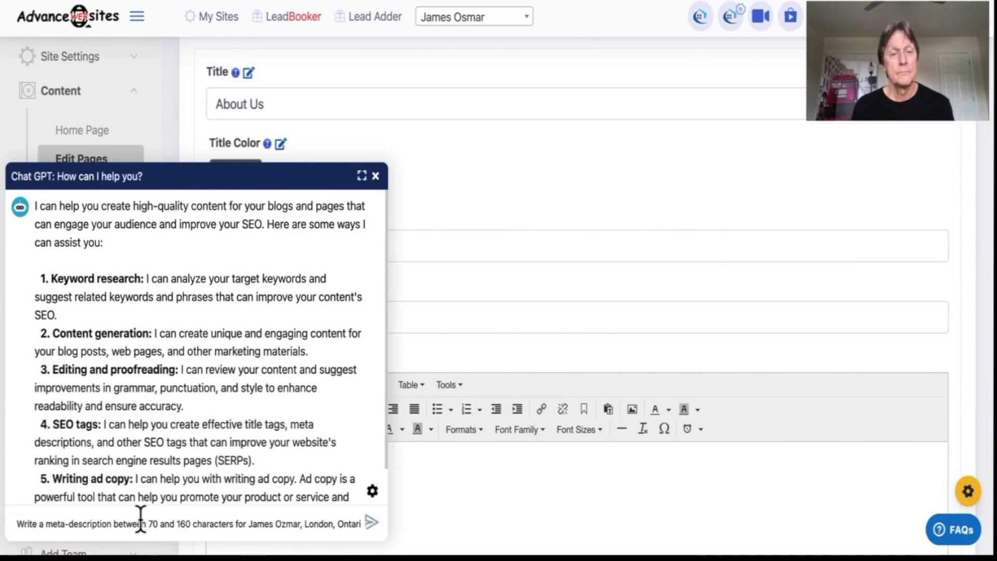
Correct the surname spelling in the meta description request and send it
{"action": "left_click", "coordinate": [286, 522]}
{"action": "key", "text": "BackSpace"}
{"action": "type", "text": "s"}
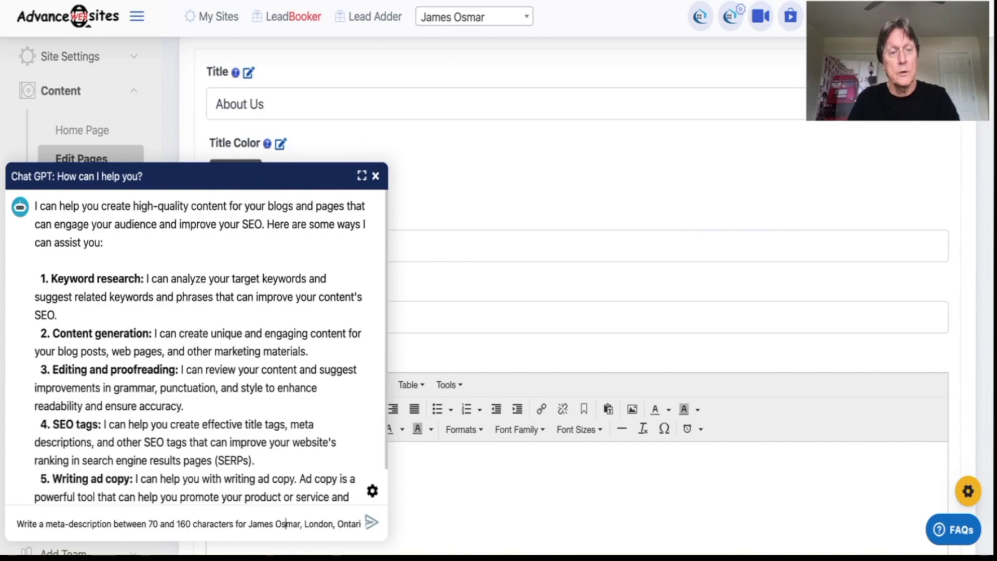
{"action": "left_click", "coordinate": [371, 521]}
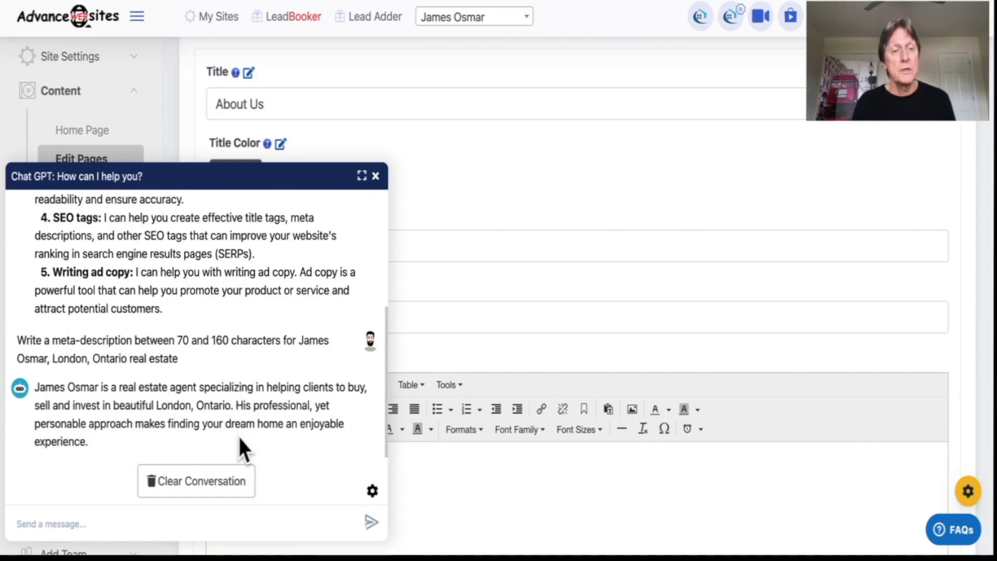
Ask ChatGPT to write another meta-description for the About Us page
{"action": "left_click", "coordinate": [509, 323]}
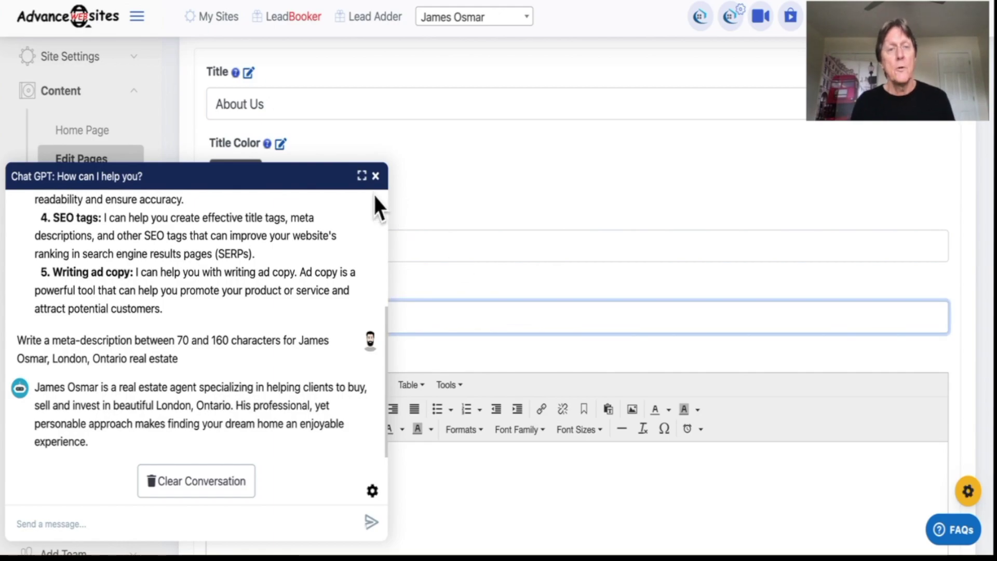
{"action": "left_click", "coordinate": [375, 177]}
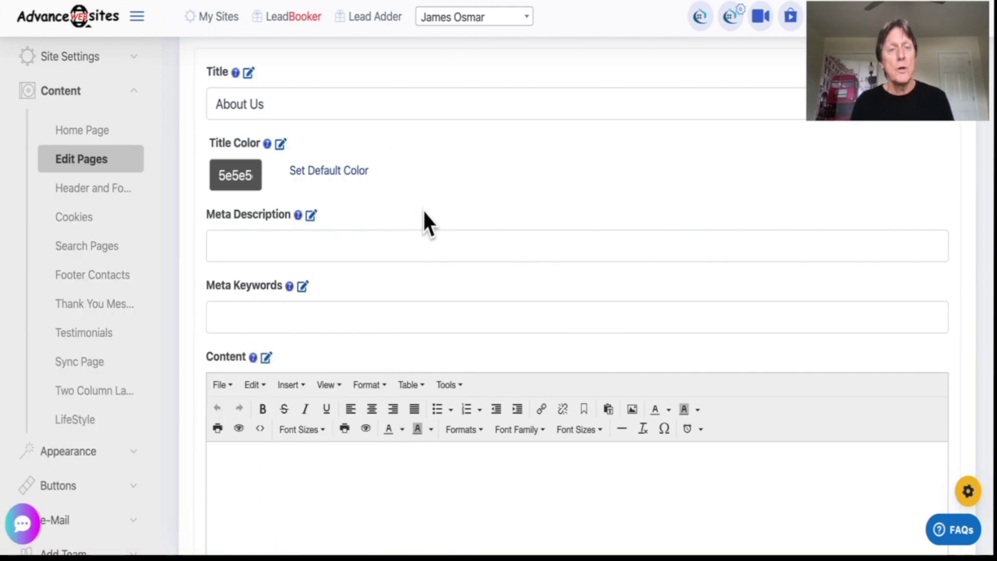
{"action": "left_click", "coordinate": [276, 245]}
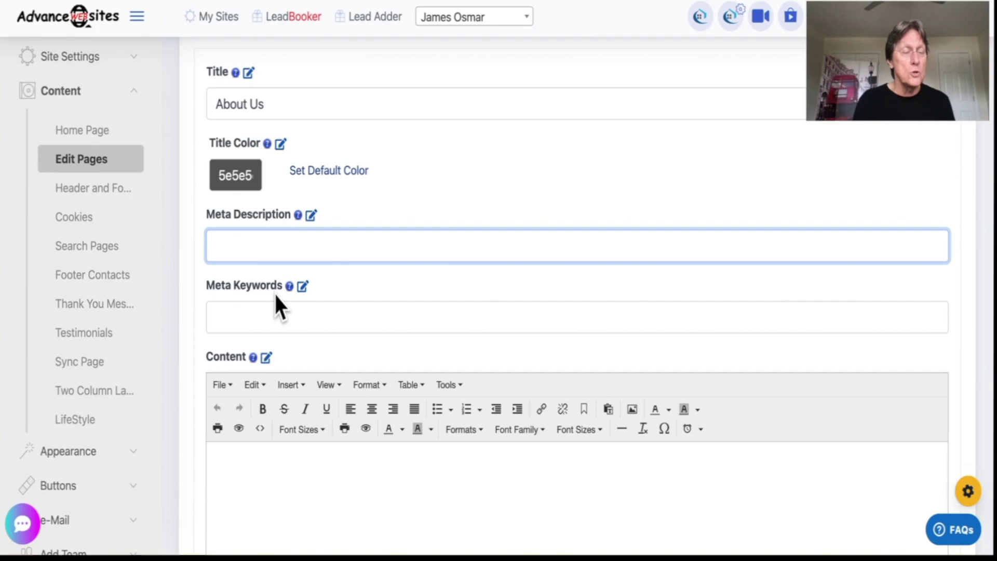
{"action": "left_click", "coordinate": [24, 526]}
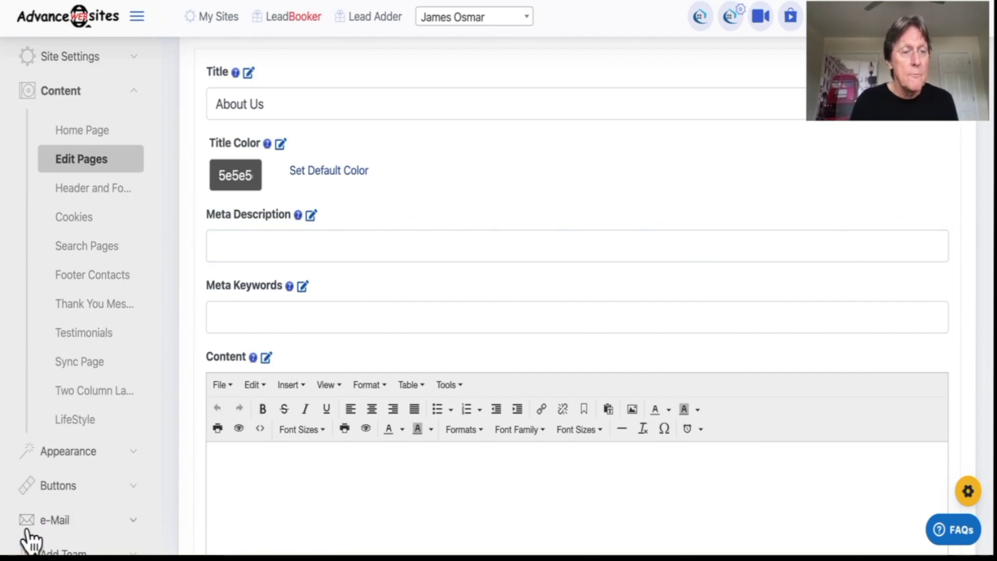
{"action": "left_click", "coordinate": [49, 522]}
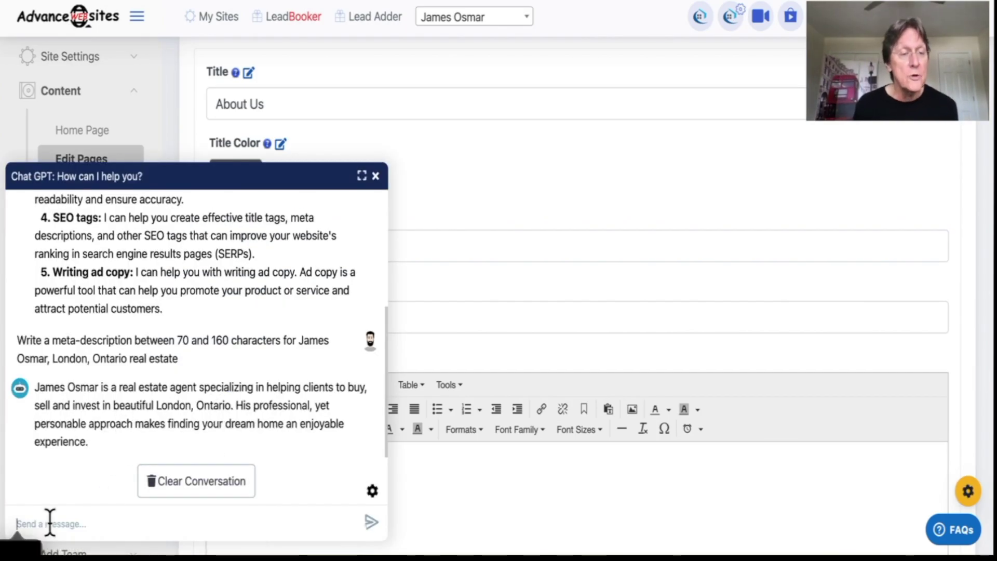
{"action": "type", "text": "Write me another metatech"}
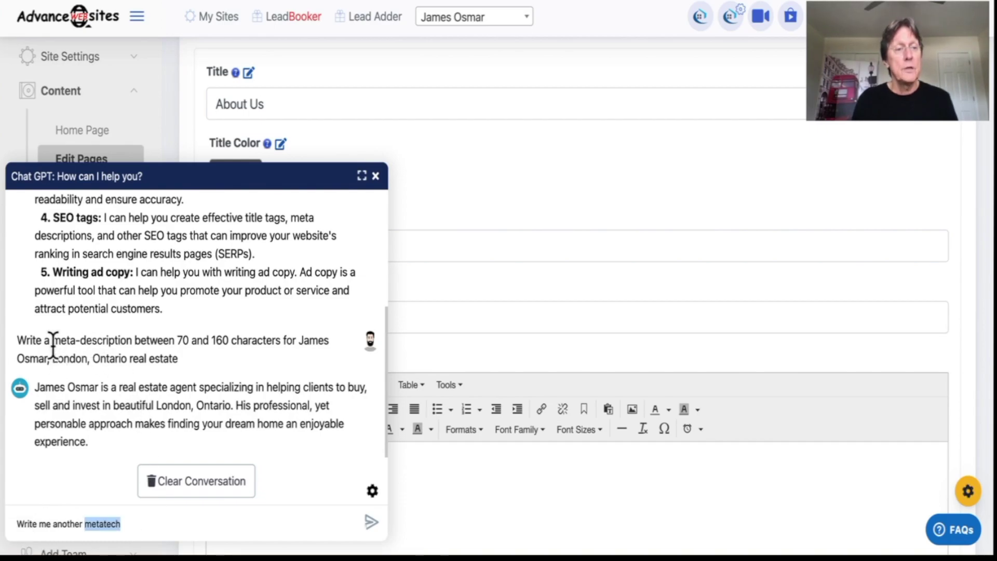
{"action": "key", "text": "BackSpace"}
{"action": "key", "text": "BackSpace"}
{"action": "key", "text": "BackSpace"}
{"action": "key", "text": "BackSpace"}
{"action": "type", "text": "-description"}
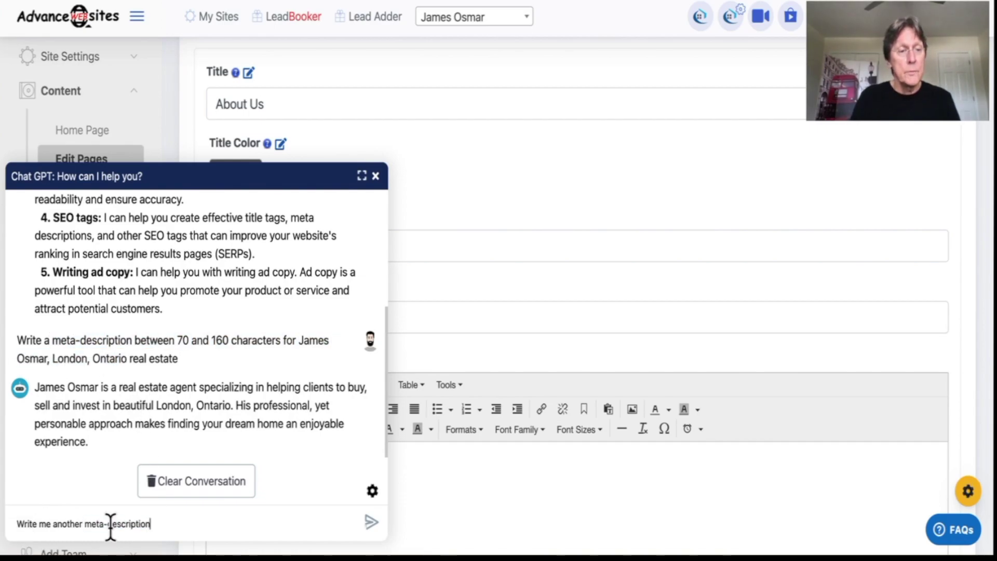
{"action": "key", "text": "Return"}
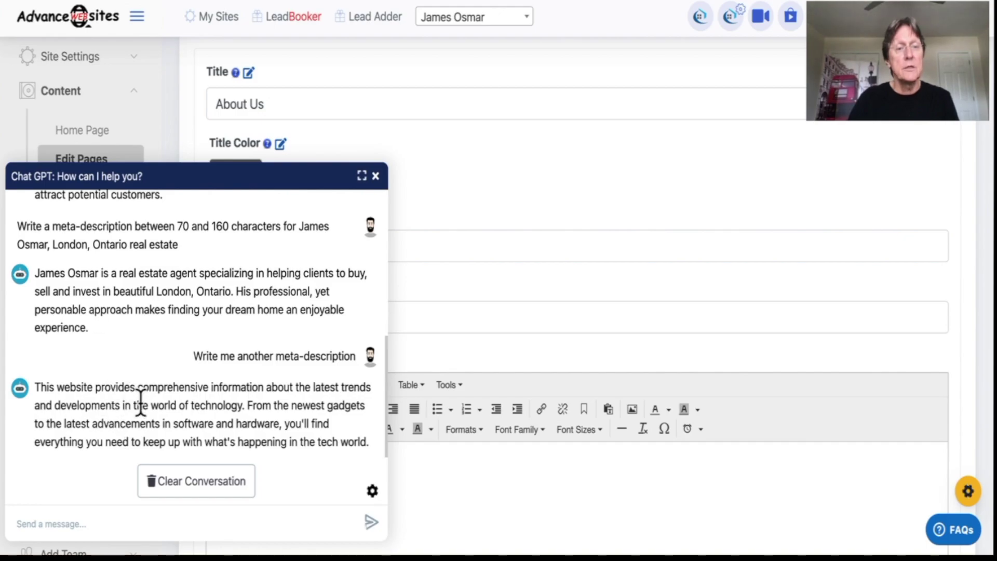
Copy the earlier 70–160 character meta-description request and resend it to ChatGPT
{"action": "scroll", "coordinate": [198, 361], "scroll_direction": "up", "scroll_amount": 2}
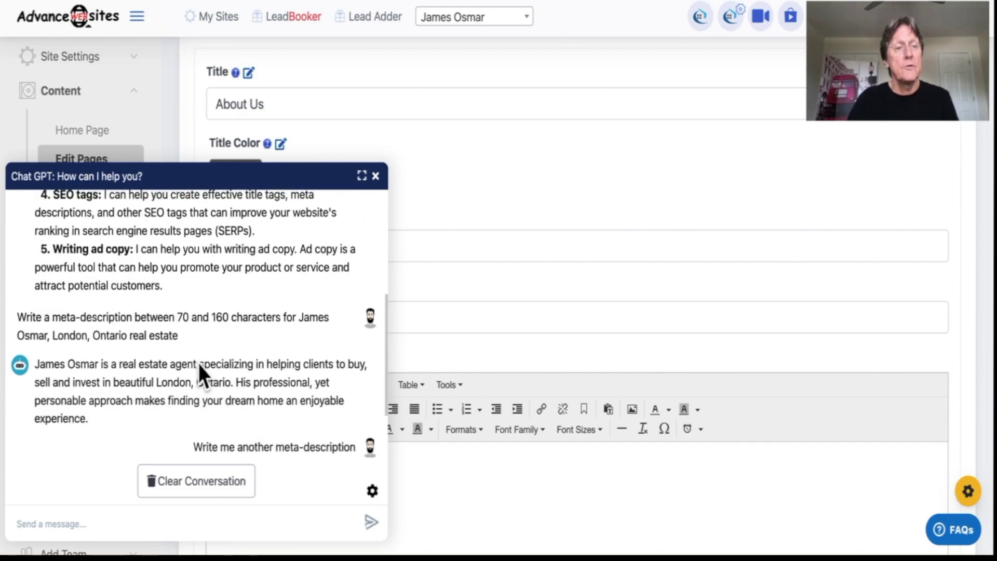
{"action": "left_click_drag", "start_coordinate": [179, 340], "coordinate": [7, 317]}
{"action": "right_click", "coordinate": [58, 322]}
{"action": "left_click", "coordinate": [76, 351]}
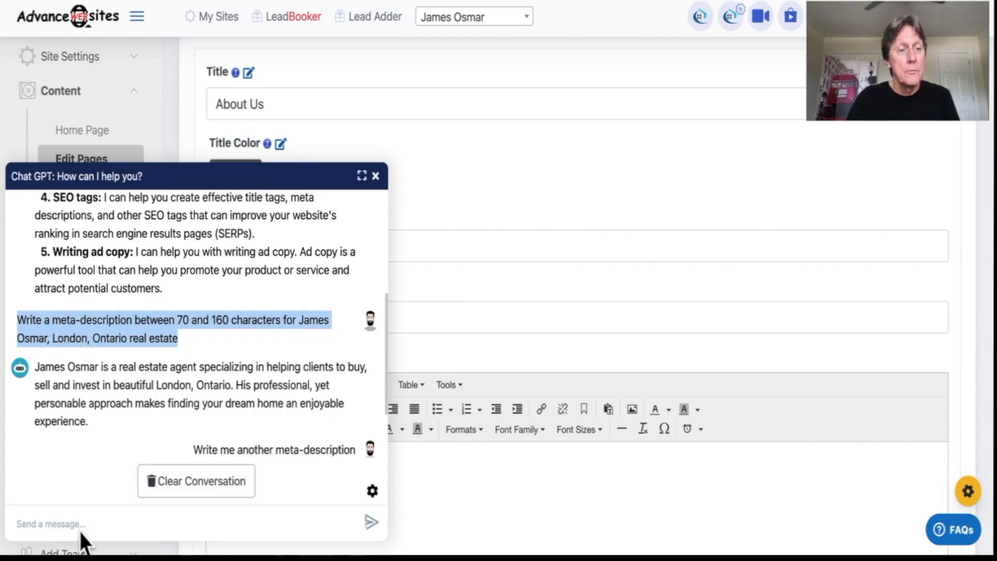
{"action": "left_click", "coordinate": [79, 524]}
{"action": "key", "text": "ctrl+v"}
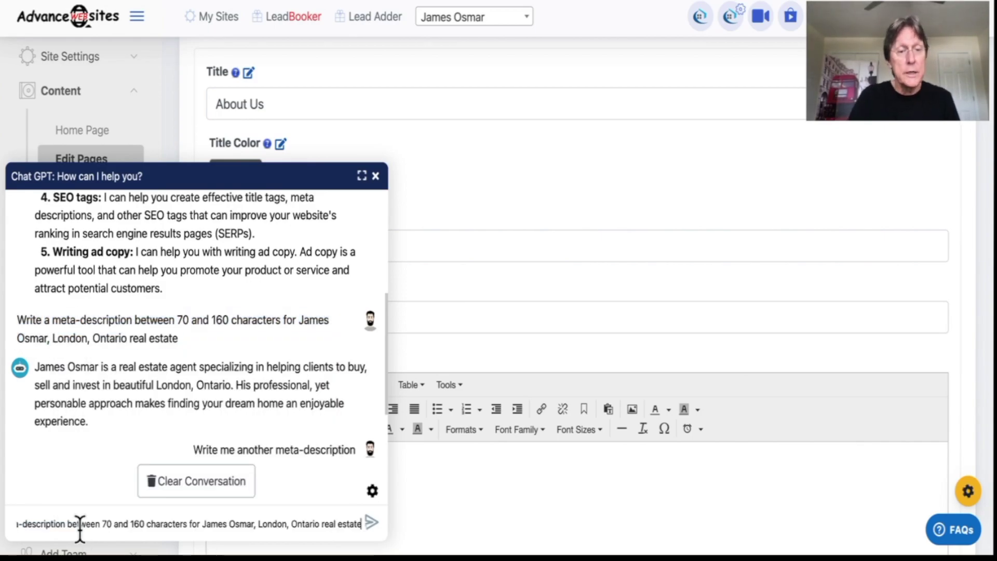
{"action": "key", "text": "Return"}
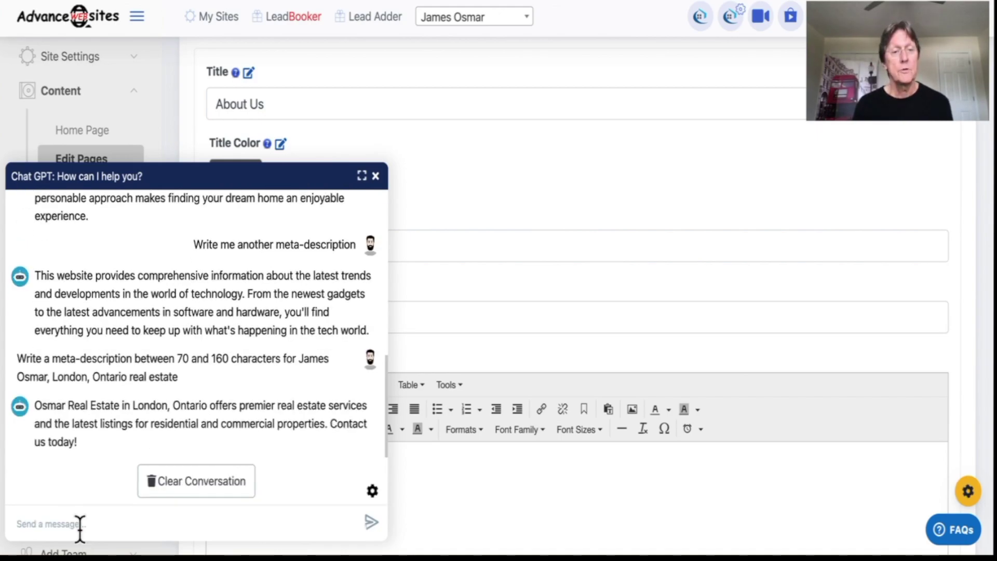
Close the ChatGPT panel, then view and dismiss the Meta Keywords help tip
{"action": "left_click", "coordinate": [376, 176]}
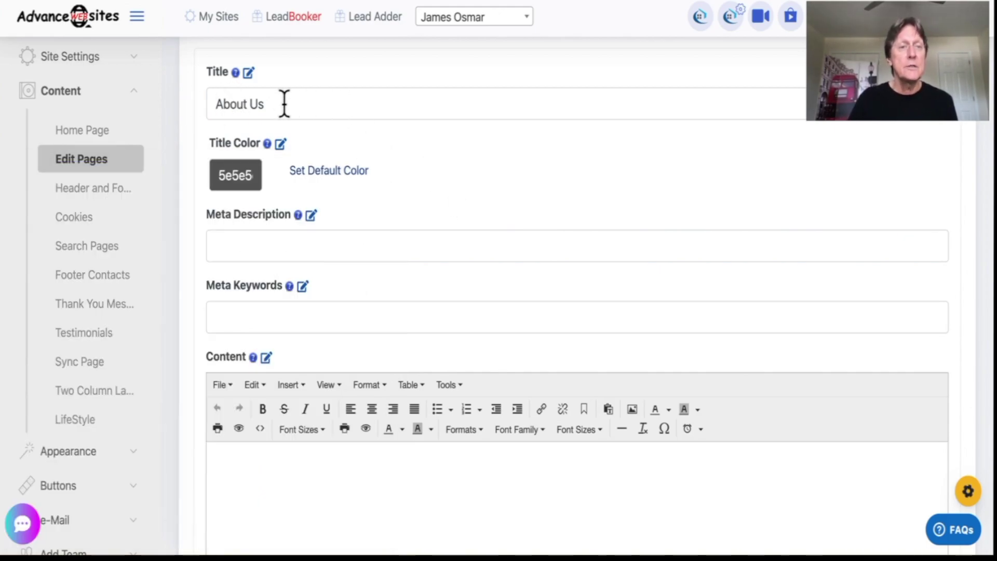
{"action": "left_click_drag", "start_coordinate": [284, 104], "coordinate": [165, 109]}
{"action": "left_click", "coordinate": [413, 260]}
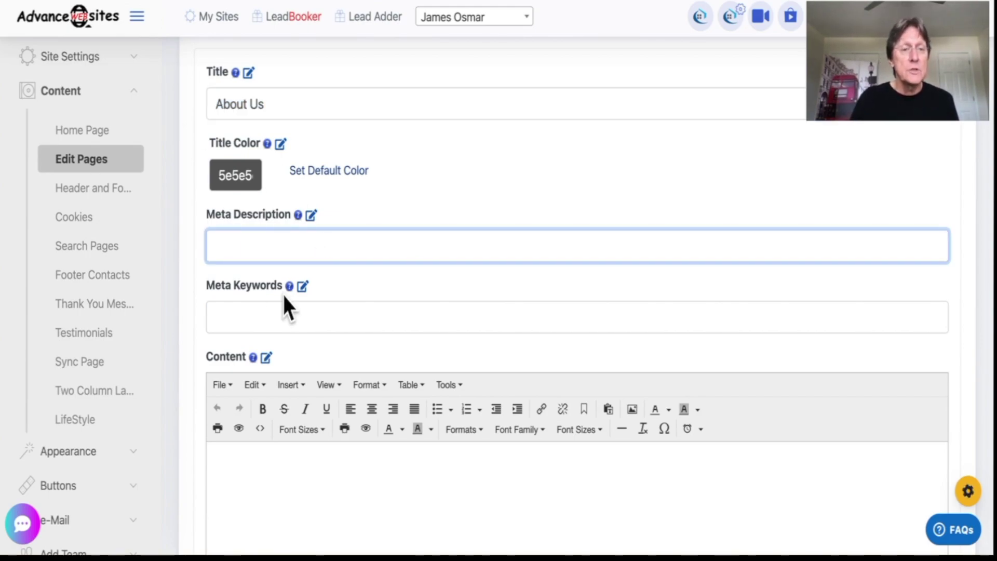
{"action": "left_click", "coordinate": [256, 321]}
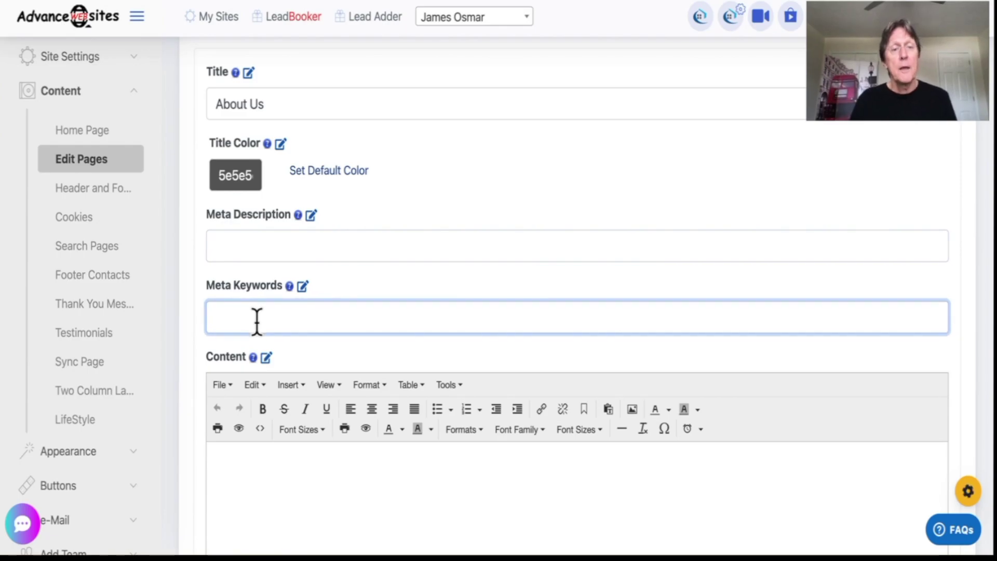
{"action": "left_click", "coordinate": [289, 286]}
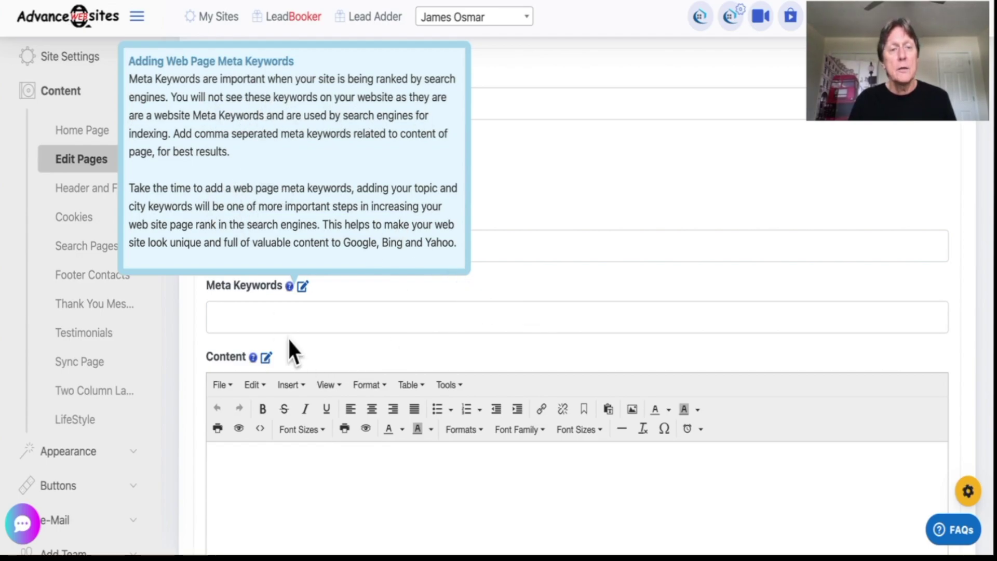
{"action": "left_click", "coordinate": [312, 478]}
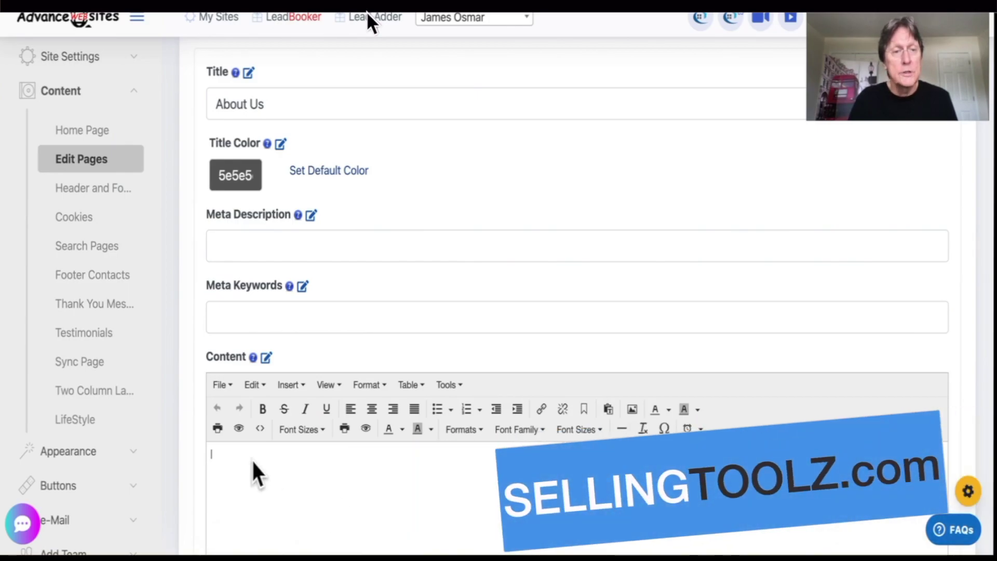
Copy ChatGPT's five suggested Ontario real estate meta keywords and place the caret in Meta Keywords
{"action": "left_click", "coordinate": [26, 522]}
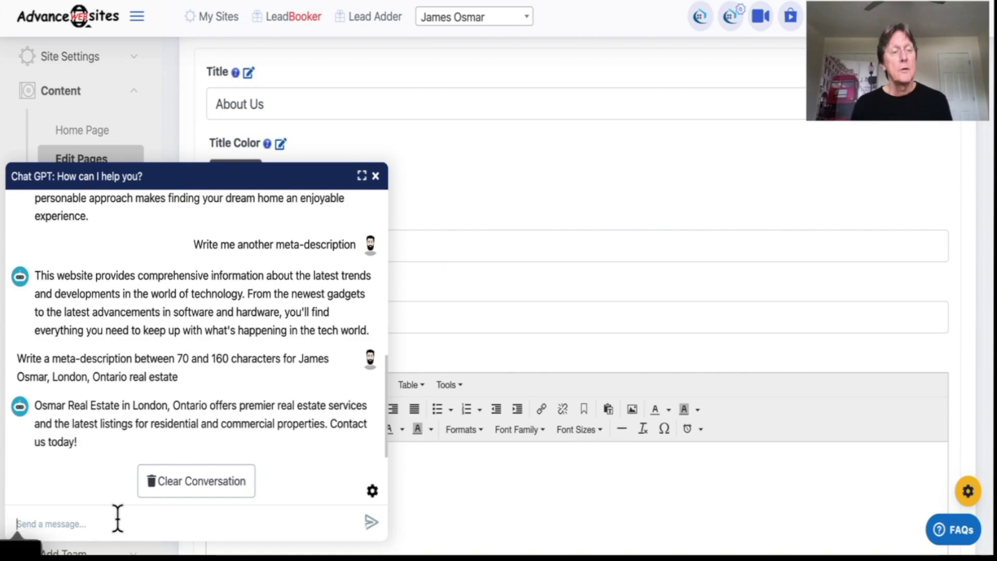
{"action": "type", "text": "Give me five"}
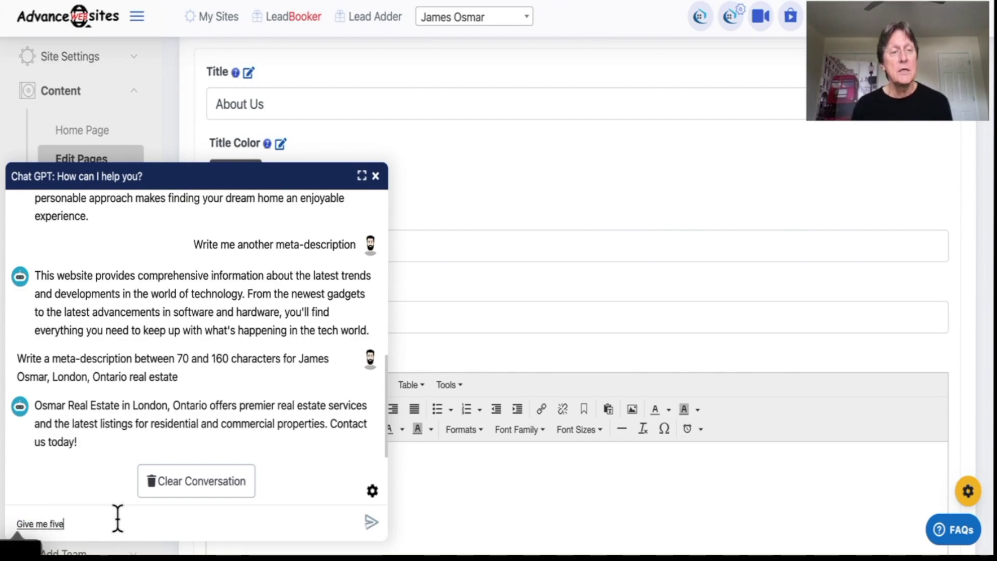
{"action": "type", "text": " meta-keywords"}
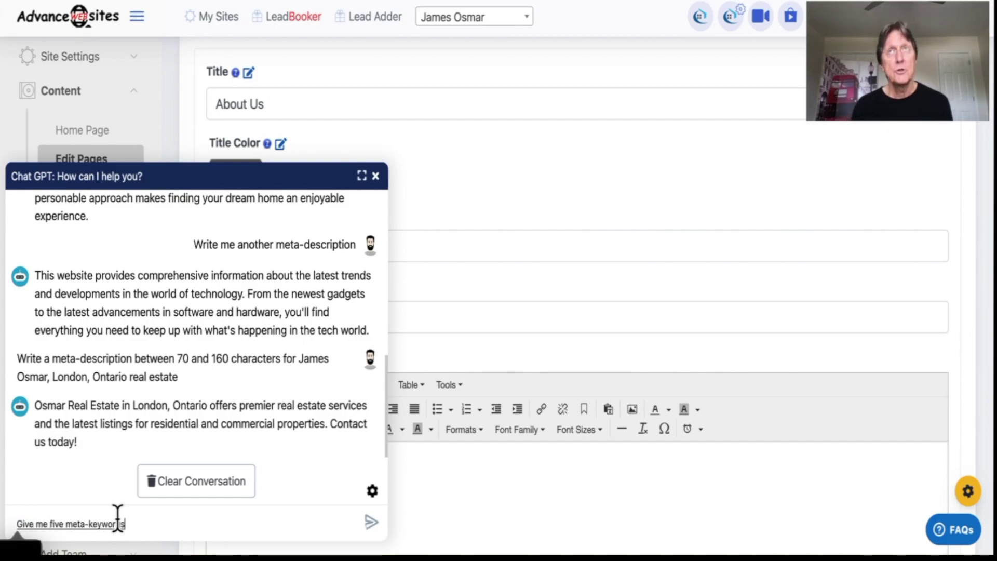
{"action": "type", "text": " for my James Osmar's iPhone on"}
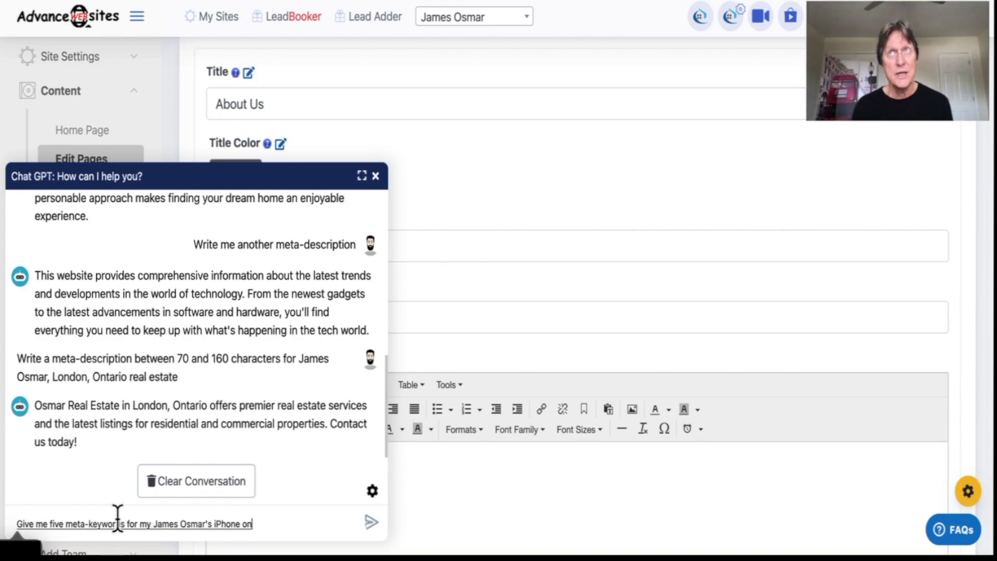
{"action": "type", "text": " Ontario"}
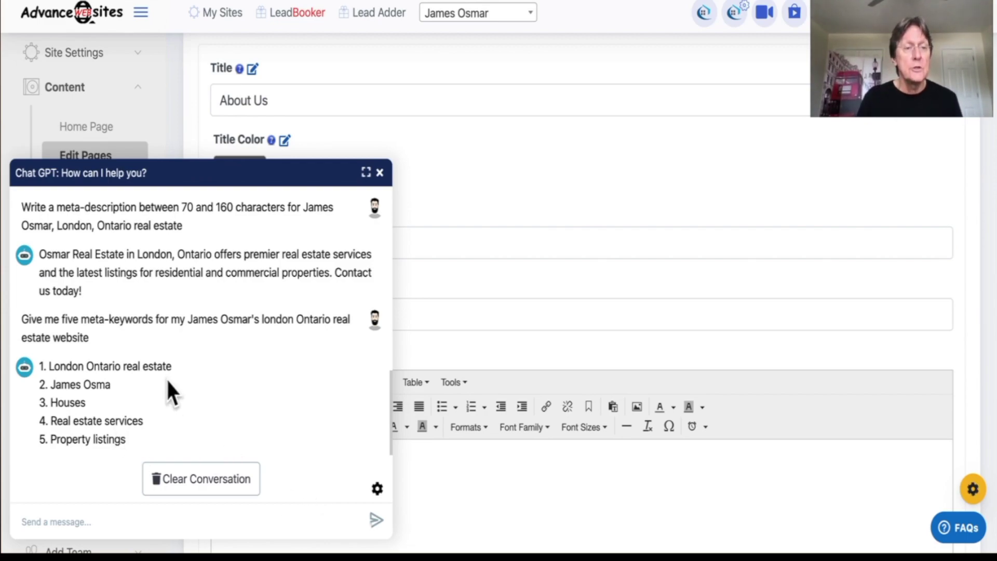
{"action": "left_click_drag", "start_coordinate": [49, 366], "coordinate": [172, 367]}
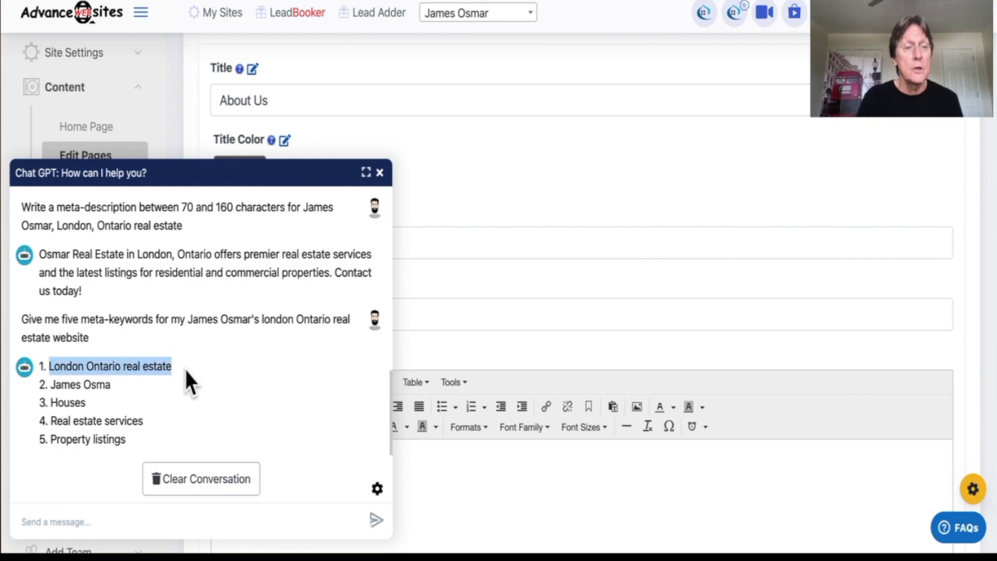
{"action": "left_click_drag", "start_coordinate": [127, 439], "coordinate": [45, 351]}
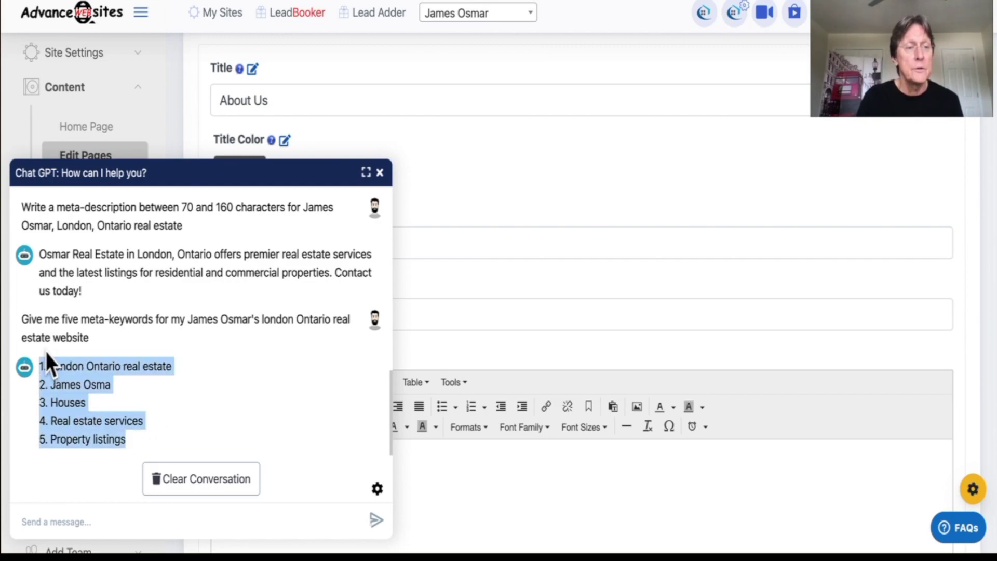
{"action": "right_click", "coordinate": [59, 374]}
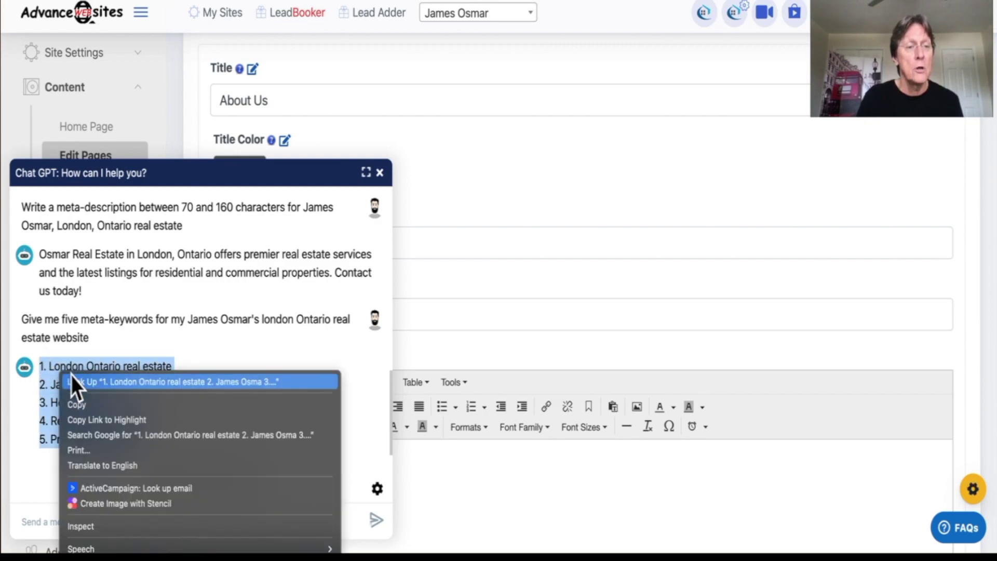
{"action": "left_click", "coordinate": [96, 404]}
{"action": "left_click", "coordinate": [532, 314]}
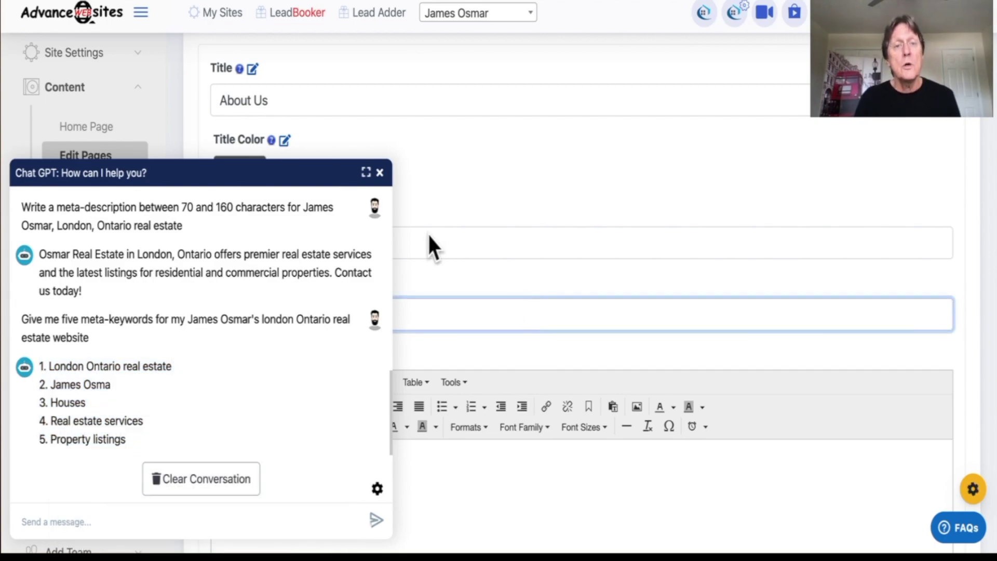
{"action": "left_click", "coordinate": [380, 173]}
{"action": "left_click", "coordinate": [414, 317]}
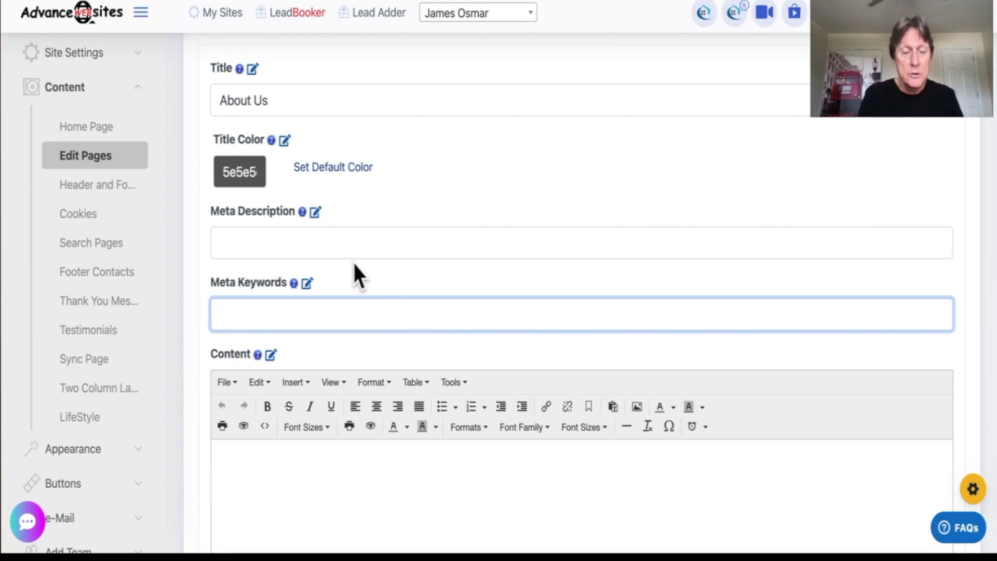
Paste the keyword list into Meta Keywords and replace its numbering with commas
{"action": "key", "text": "ctrl+v"}
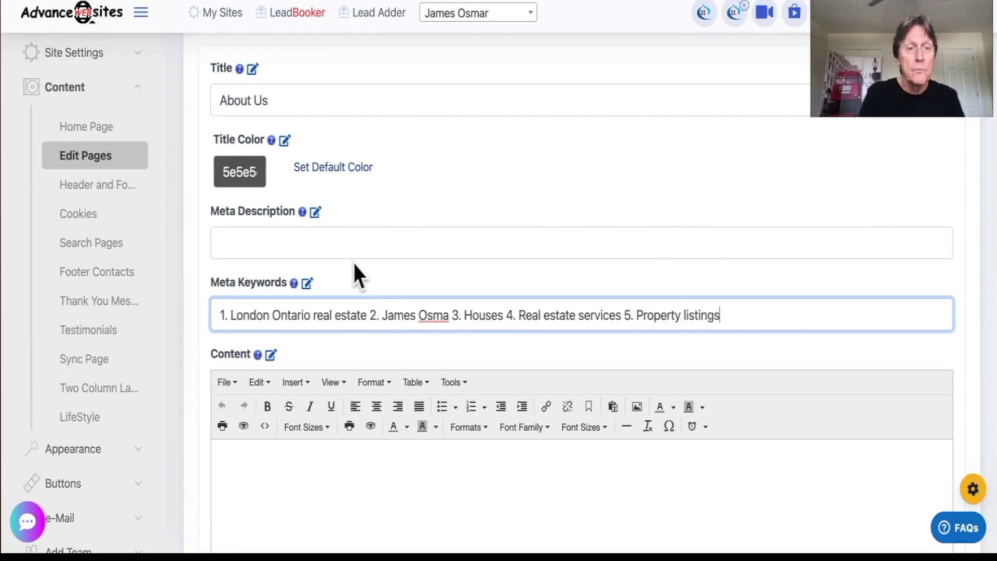
{"action": "double_click", "coordinate": [234, 315]}
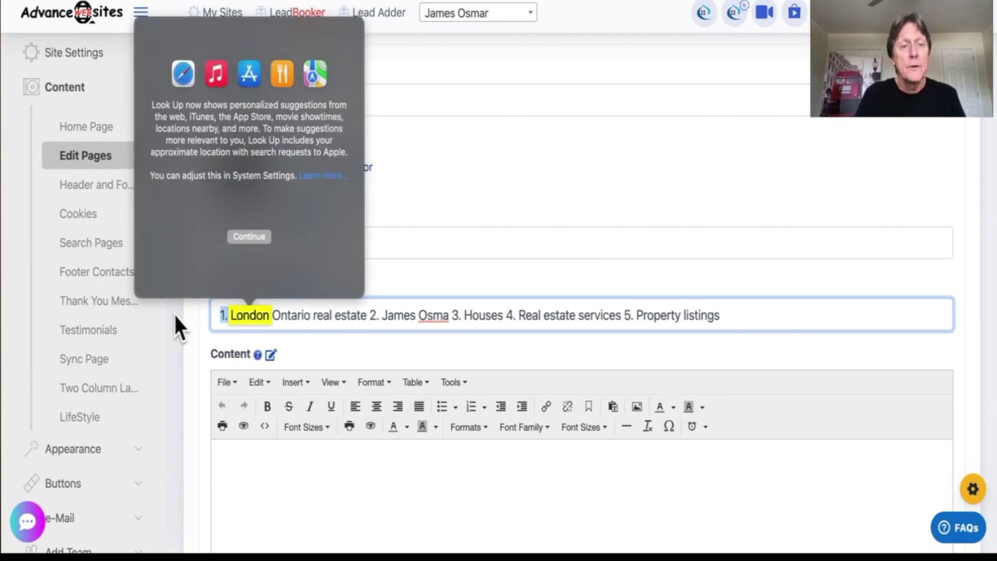
{"action": "key", "text": "BackSpace"}
{"action": "left_click", "coordinate": [337, 314]}
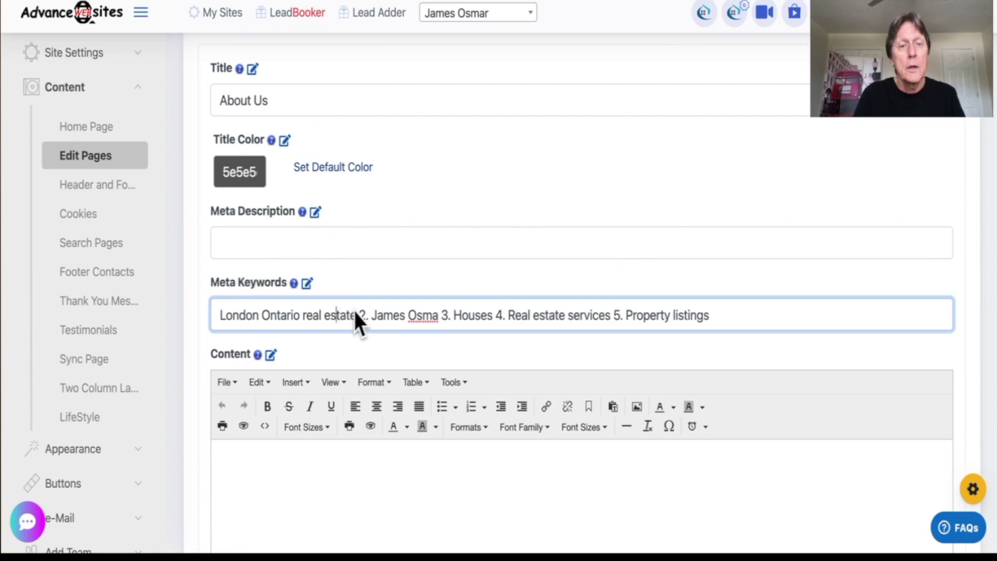
{"action": "key", "text": "BackSpace"}
{"action": "key", "text": "BackSpace"}
{"action": "key", "text": "BackSpace"}
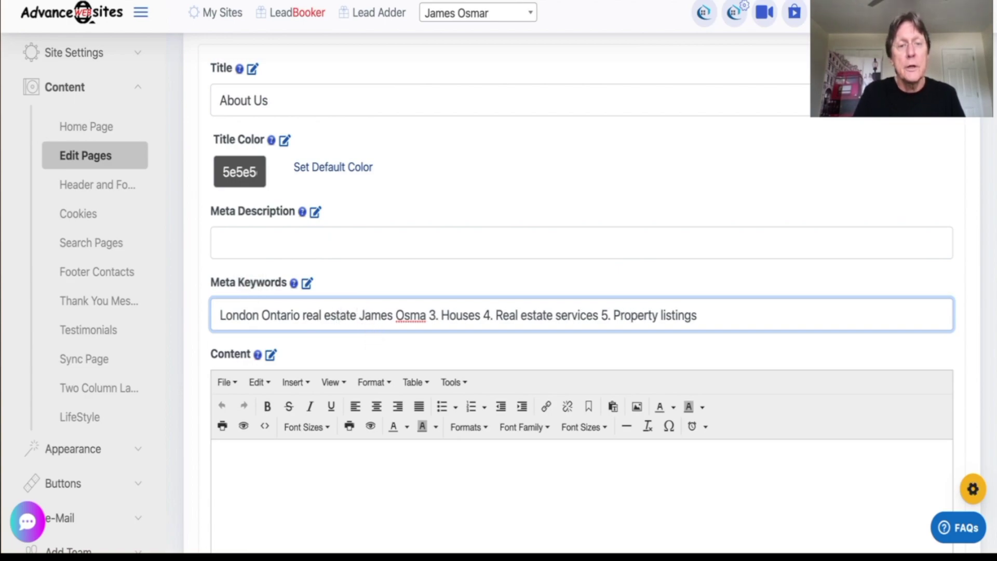
{"action": "type", "text": ","}
{"action": "left_click", "coordinate": [443, 314]}
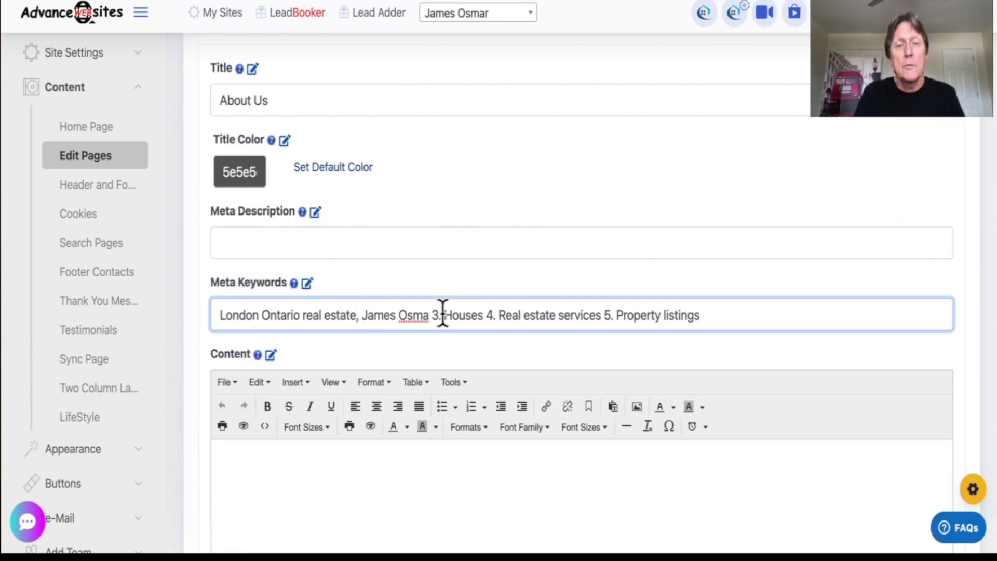
{"action": "key", "text": "BackSpace"}
{"action": "key", "text": "BackSpace"}
{"action": "key", "text": "BackSpace"}
{"action": "type", "text": "r,"}
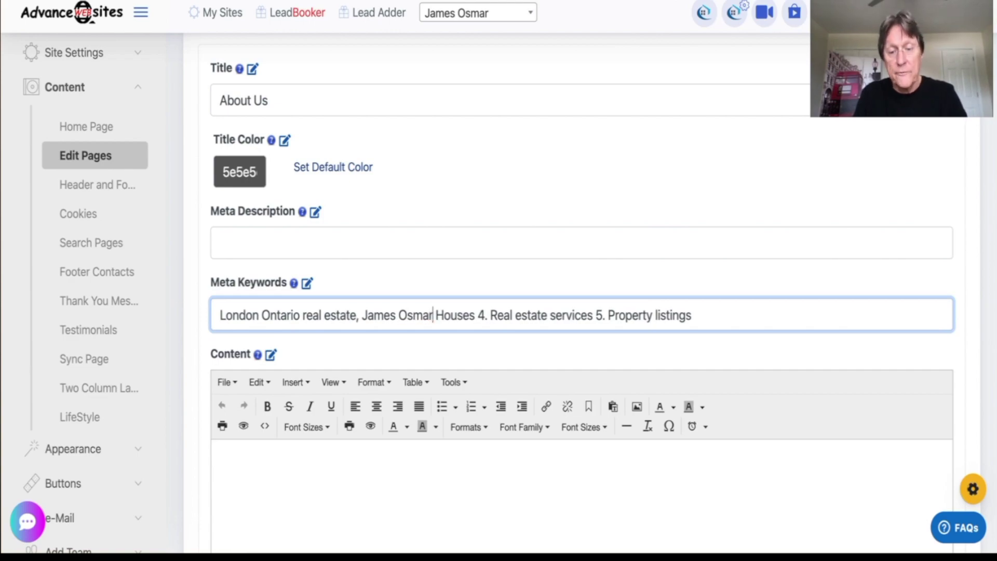
{"action": "left_click", "coordinate": [495, 315]}
{"action": "key", "text": "BackSpace"}
{"action": "key", "text": "BackSpace"}
{"action": "key", "text": "BackSpace"}
{"action": "key", "text": "BackSpace"}
{"action": "key", "text": "BackSpace"}
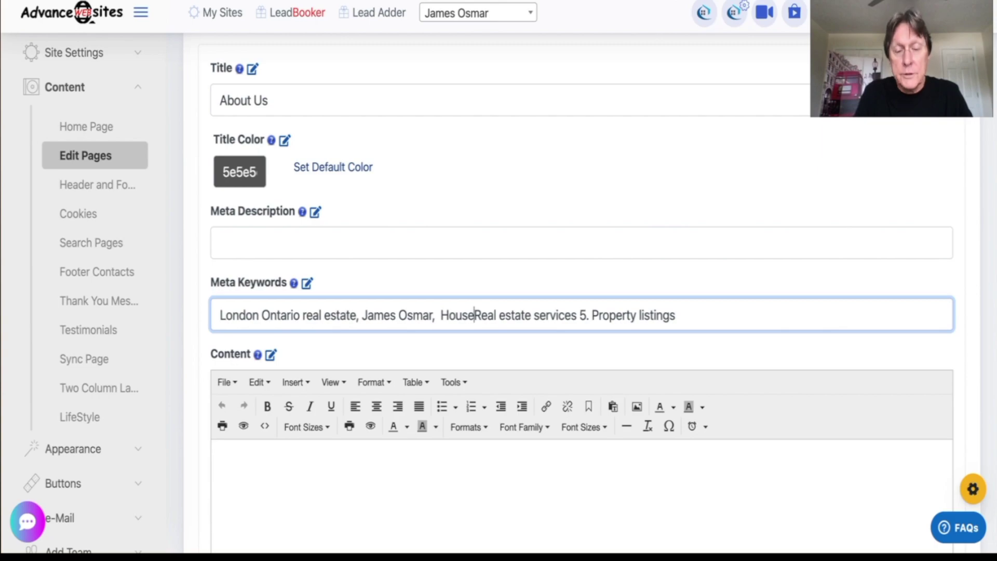
{"action": "type", "text": "s,"}
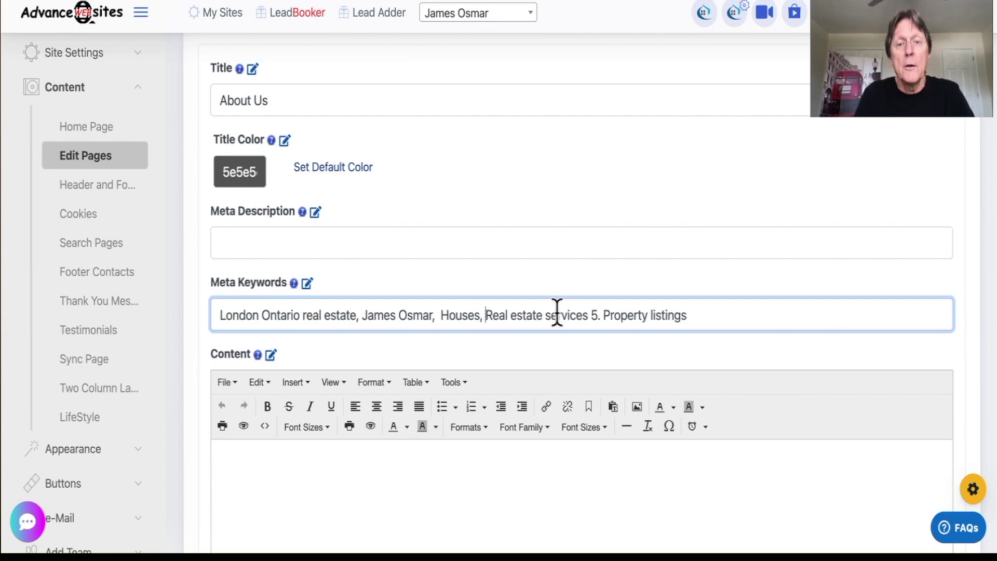
{"action": "left_click", "coordinate": [601, 316]}
{"action": "key", "text": "BackSpace"}
{"action": "key", "text": "BackSpace"}
{"action": "key", "text": "BackSpace"}
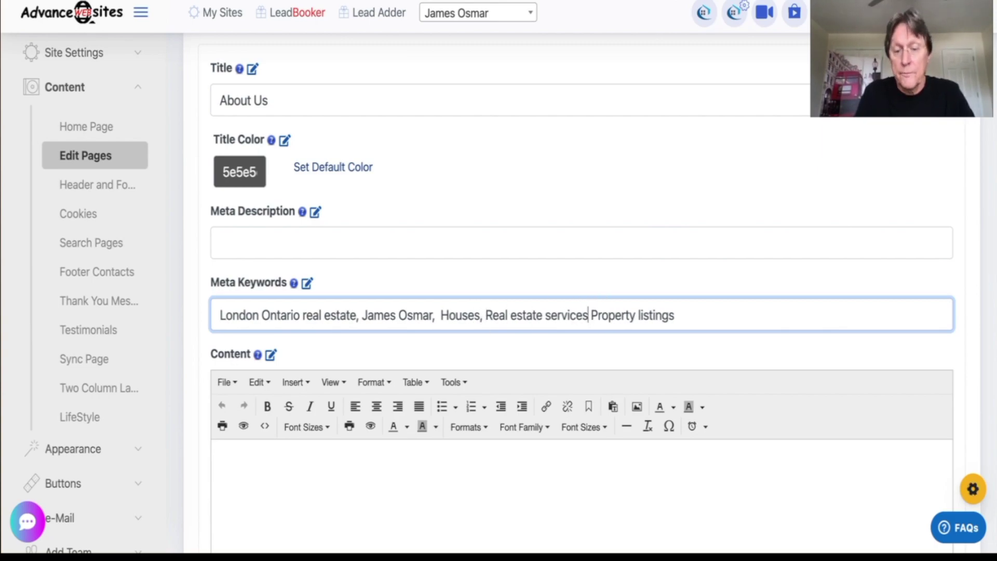
{"action": "type", "text": ","}
{"action": "left_click", "coordinate": [705, 310]}
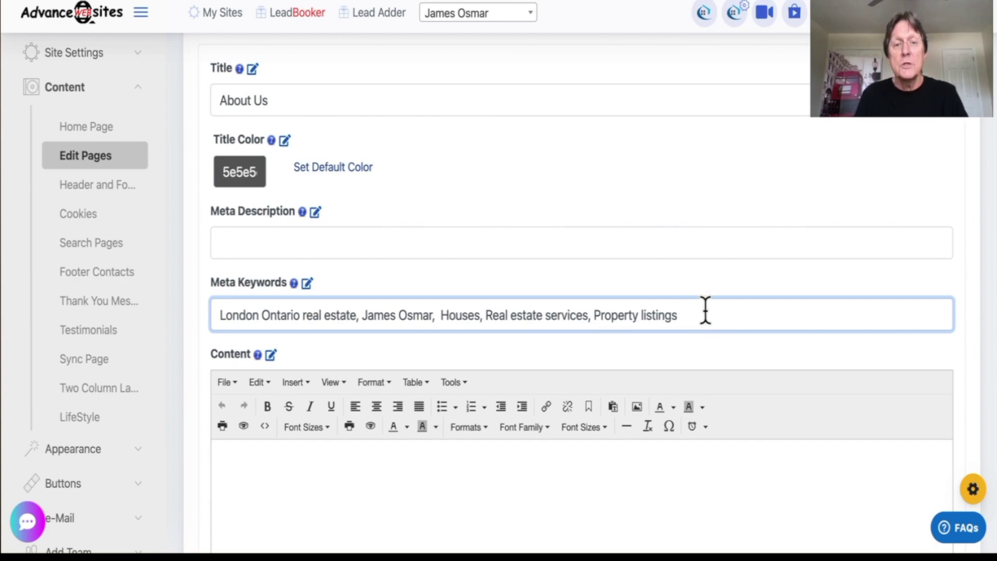
Change the keyword Houses to Homes
{"action": "double_click", "coordinate": [468, 316]}
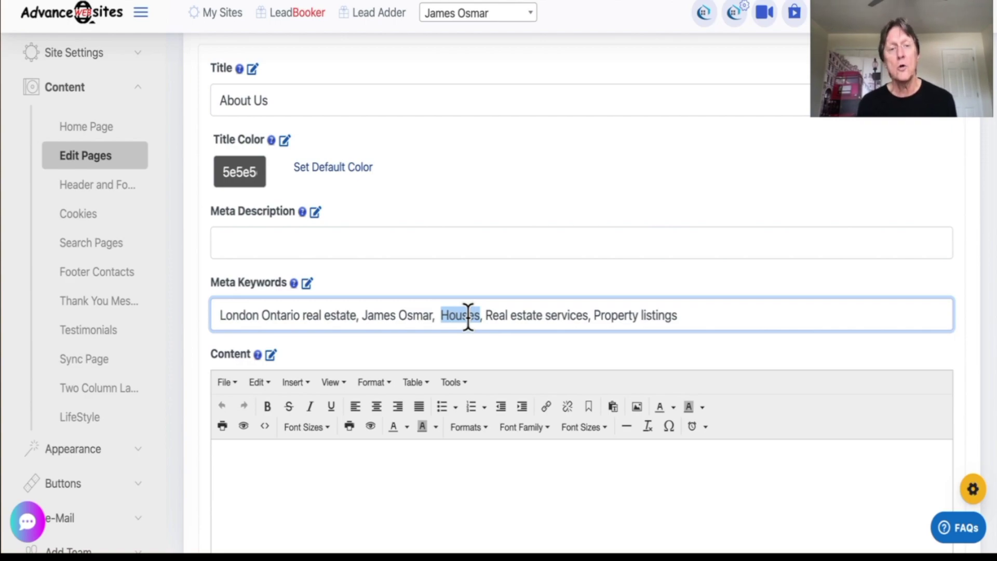
{"action": "type", "text": "Homes"}
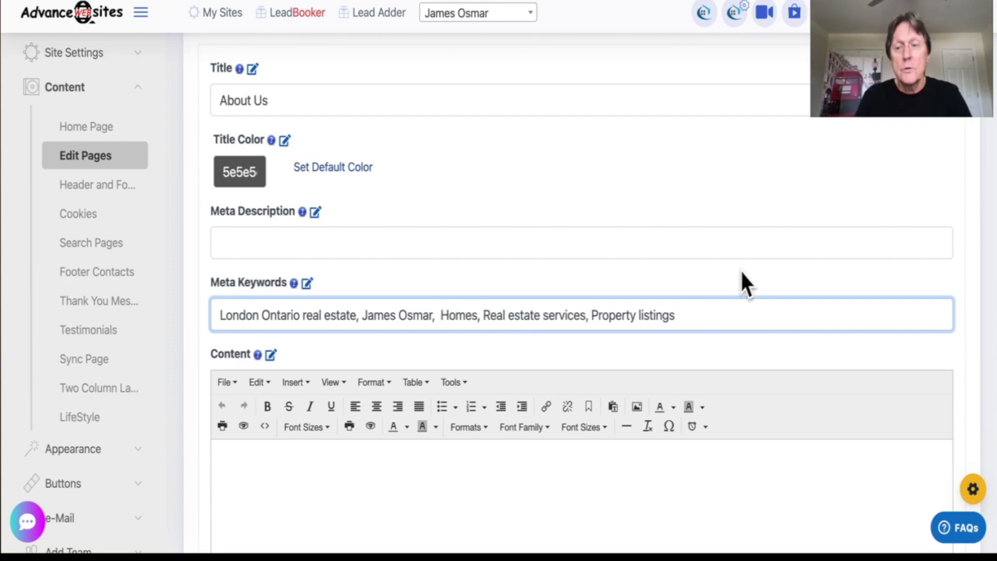
{"action": "scroll", "coordinate": [785, 291], "scroll_direction": "down", "scroll_amount": 3}
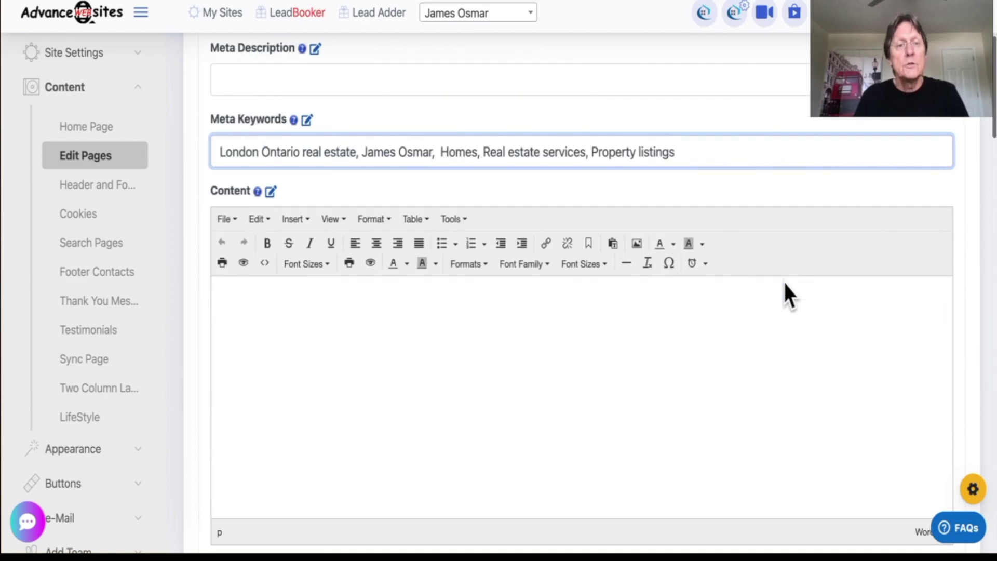
{"action": "scroll", "coordinate": [786, 291], "scroll_direction": "up", "scroll_amount": 5}
Ask ChatGPT for a few About Us paragraphs on London, Ontario real estate
{"action": "scroll", "coordinate": [785, 291], "scroll_direction": "down", "scroll_amount": 3}
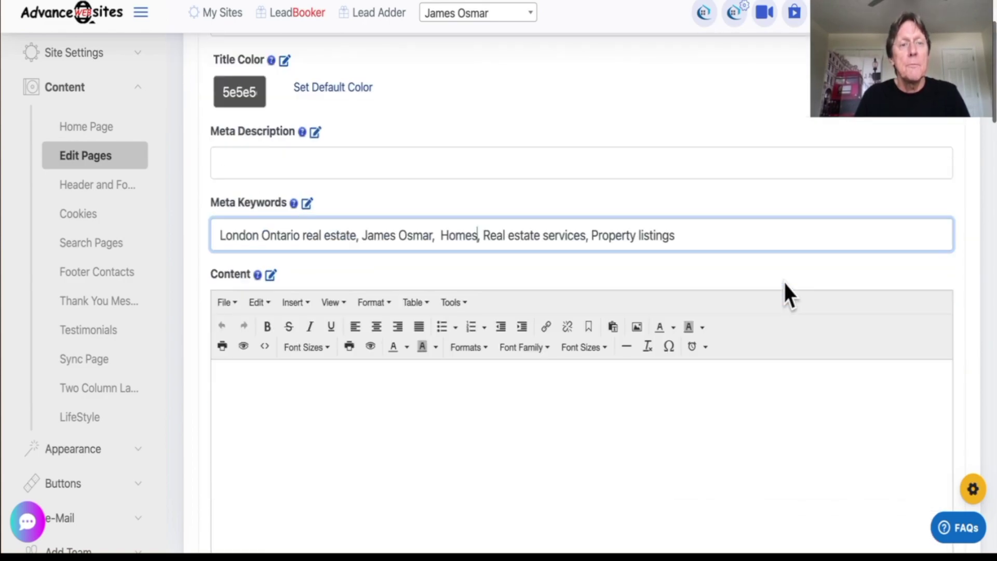
{"action": "scroll", "coordinate": [784, 283], "scroll_direction": "down", "scroll_amount": 1}
{"action": "left_click", "coordinate": [27, 521]}
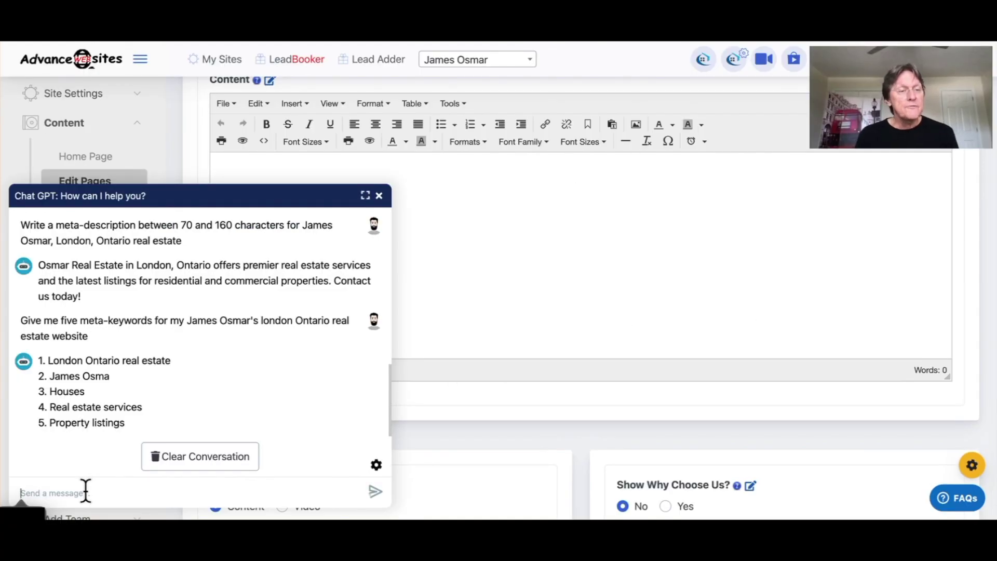
{"action": "type", "text": "Write me a few paragraphs of"}
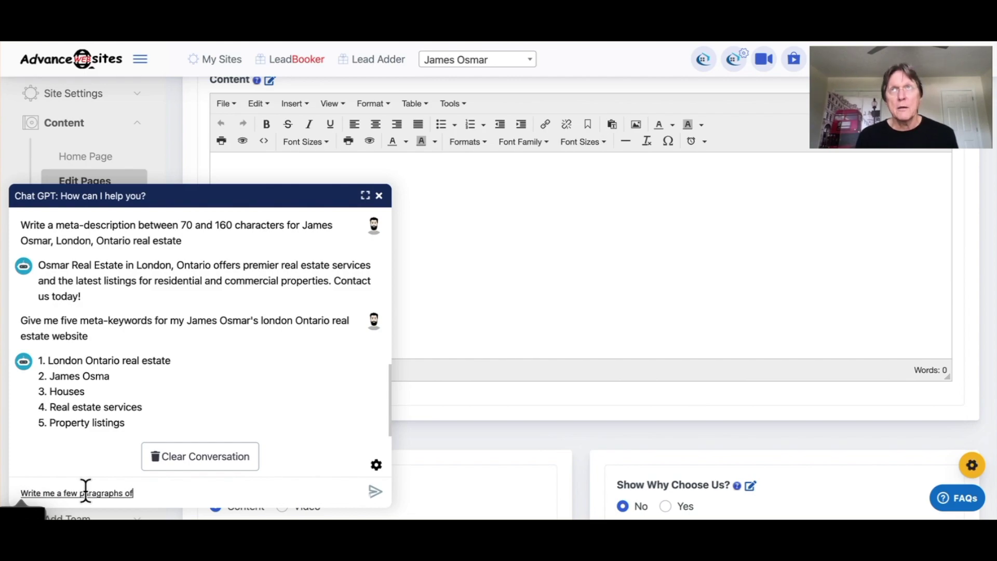
{"action": "type", "text": " content for my about us page on London"}
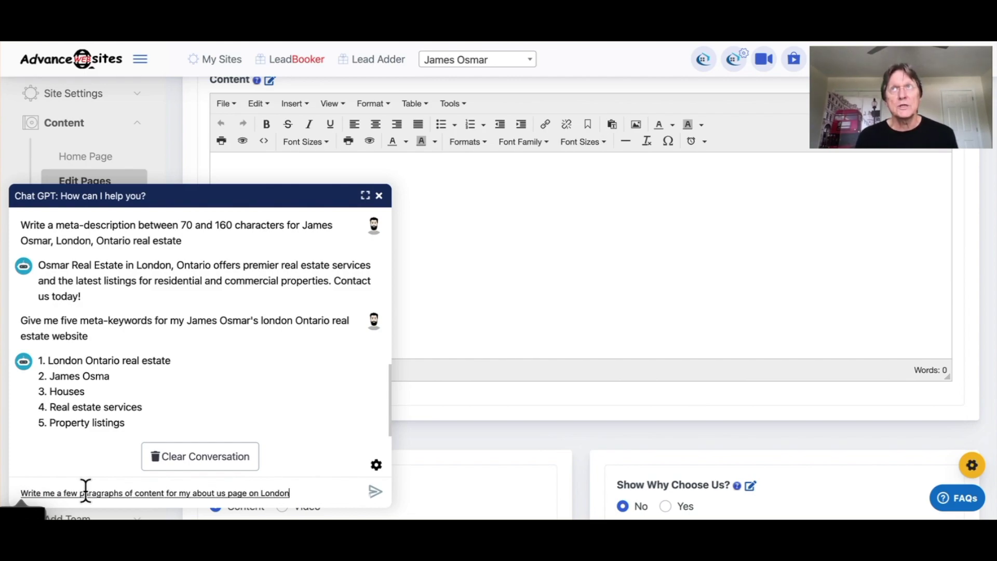
{"action": "type", "text": ", Ontario real estate"}
{"action": "left_click", "coordinate": [375, 492]}
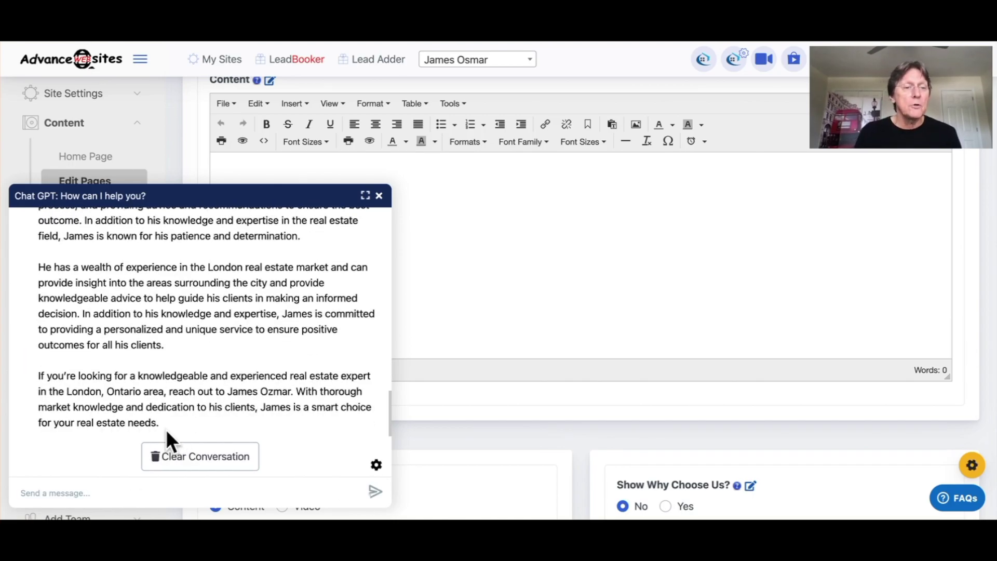
Paste ChatGPT's 209-word reply into the empty About Us content and close the chat
{"action": "left_click_drag", "start_coordinate": [161, 423], "coordinate": [247, 431]}
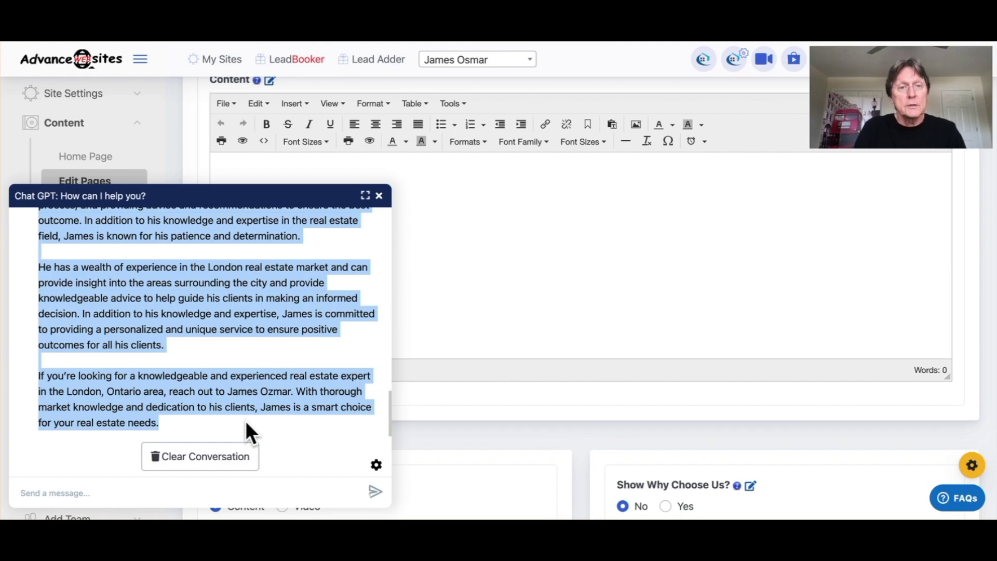
{"action": "left_click", "coordinate": [519, 222]}
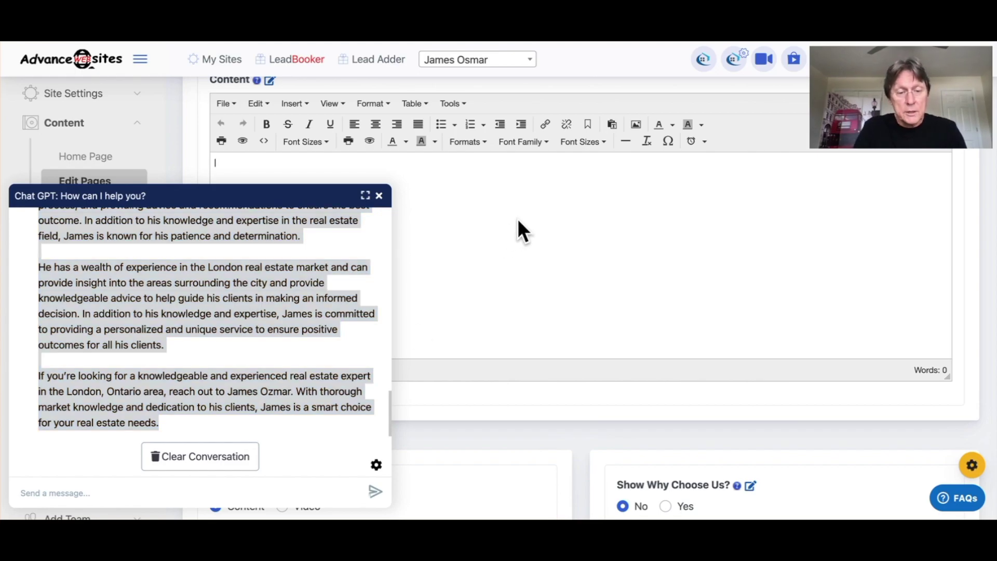
{"action": "key", "text": "ctrl+v"}
{"action": "left_click", "coordinate": [379, 195]}
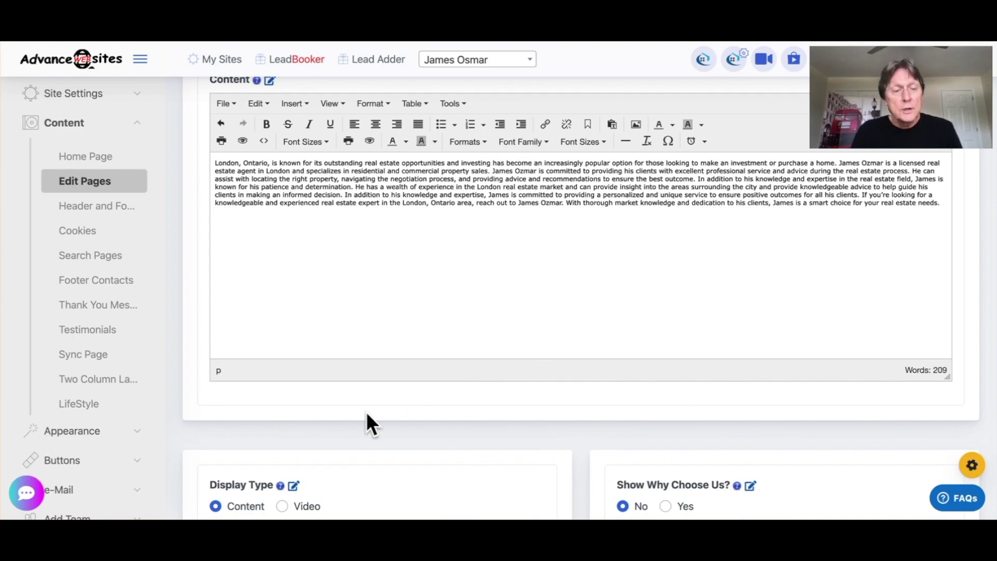
{"action": "left_click", "coordinate": [27, 493]}
{"action": "scroll", "coordinate": [229, 320], "scroll_direction": "up", "scroll_amount": 5}
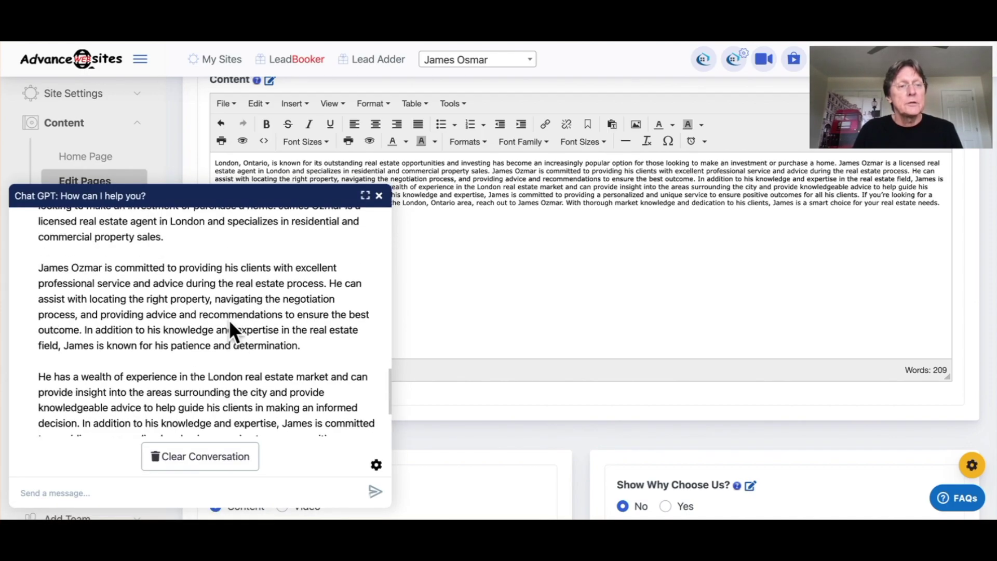
{"action": "scroll", "coordinate": [229, 320], "scroll_direction": "down", "scroll_amount": 5}
{"action": "scroll", "coordinate": [229, 320], "scroll_direction": "up", "scroll_amount": 4}
{"action": "key", "text": "Escape"}
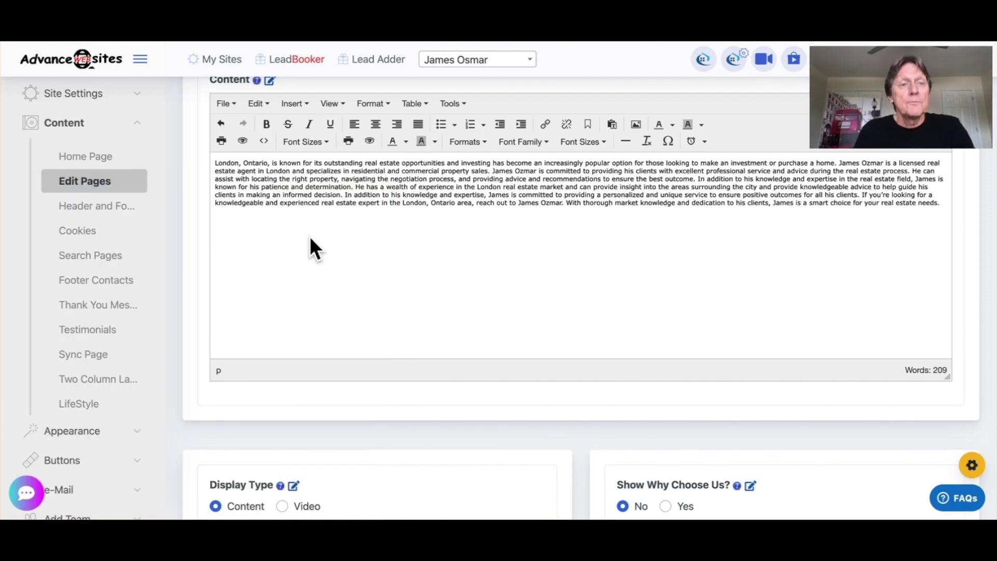
Open the 29 Essential Tips page and correct its title to read 'London, Ontario Homes'
{"action": "left_click", "coordinate": [96, 192]}
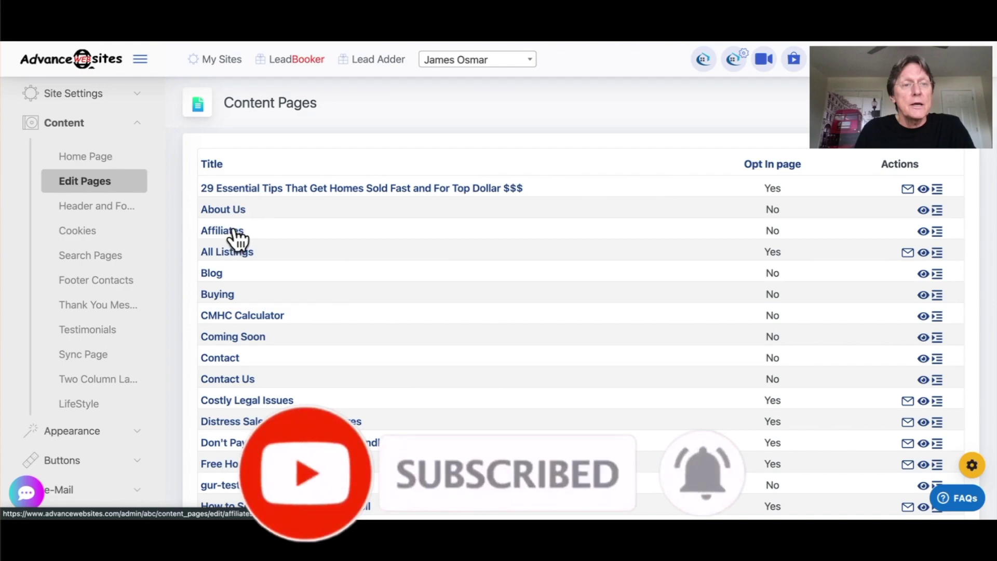
{"action": "left_click", "coordinate": [254, 197]}
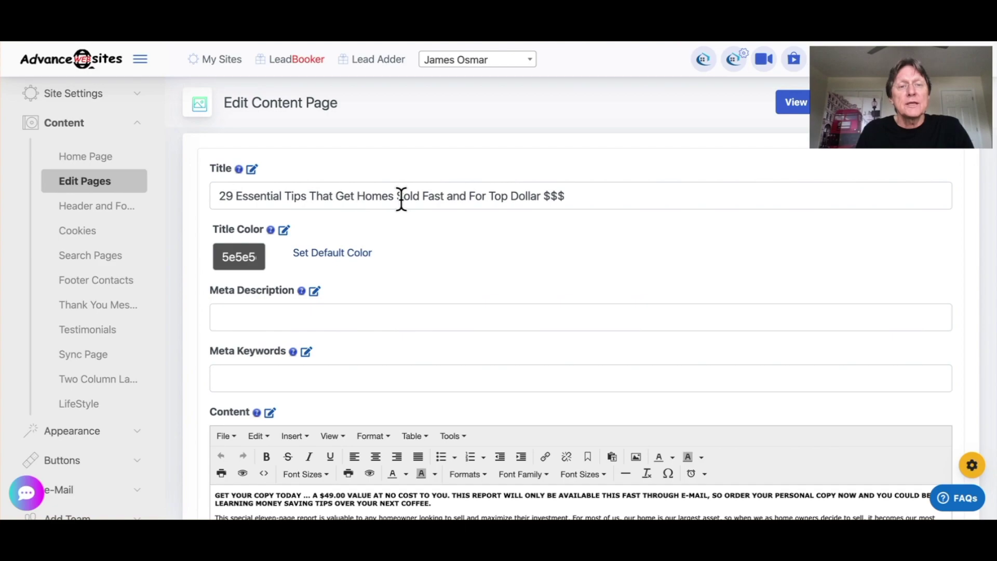
{"action": "left_click", "coordinate": [357, 195]}
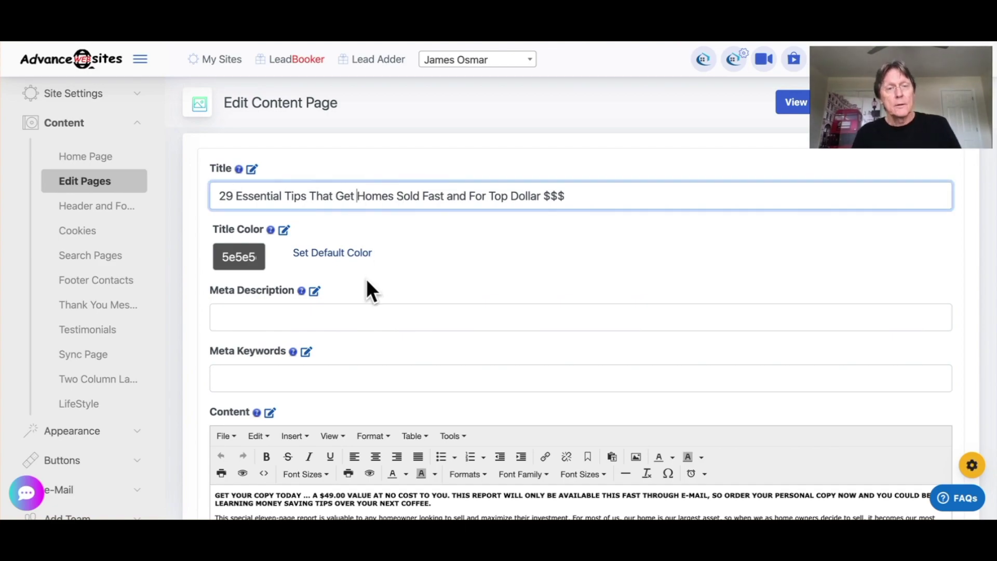
{"action": "key", "text": "fn"}
{"action": "key", "text": "fn"}
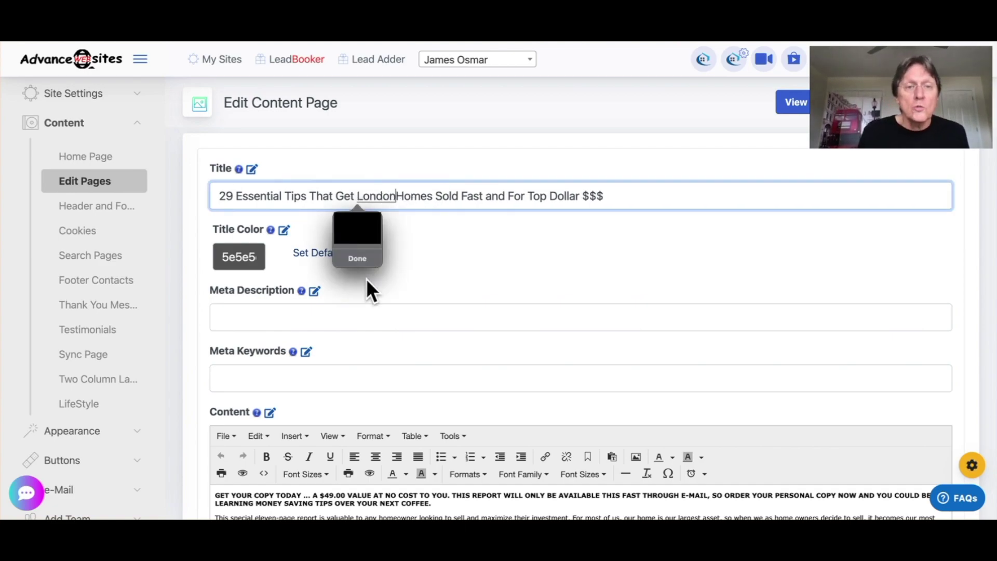
{"action": "type", "text": "\\\\\\\\"}
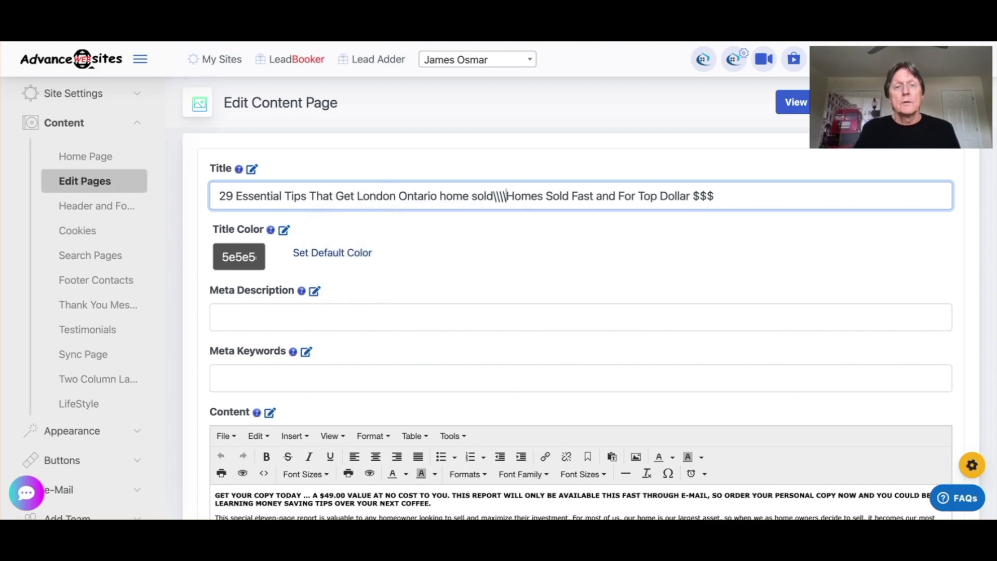
{"action": "key", "text": "BackSpace"}
{"action": "key", "text": "BackSpace"}
{"action": "key", "text": "BackSpace"}
{"action": "key", "text": "BackSpace"}
{"action": "key", "text": "BackSpace"}
{"action": "key", "text": "BackSpace"}
{"action": "key", "text": "BackSpace"}
{"action": "key", "text": "BackSpace"}
{"action": "key", "text": "BackSpace"}
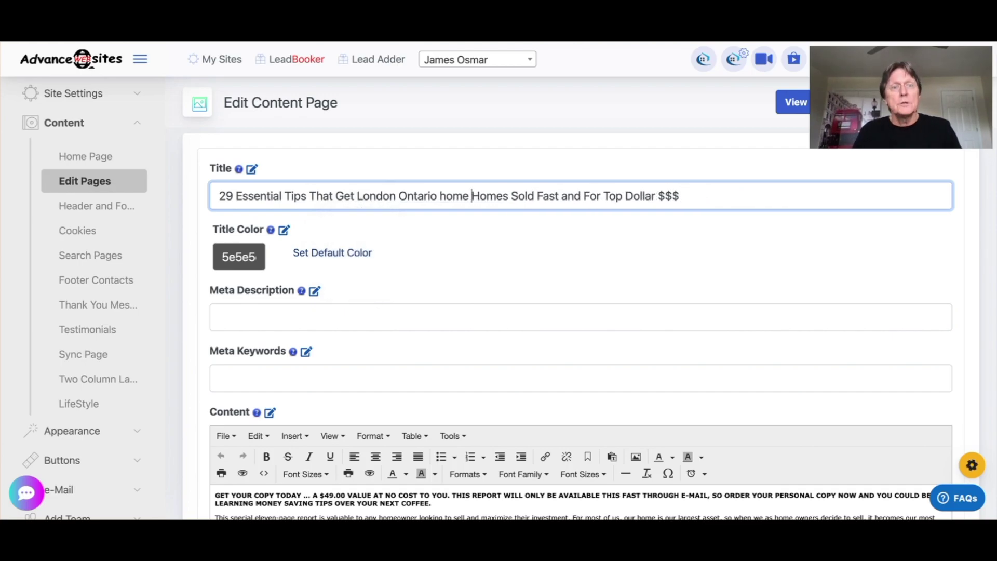
{"action": "left_click", "coordinate": [396, 198]}
{"action": "type", "text": ","}
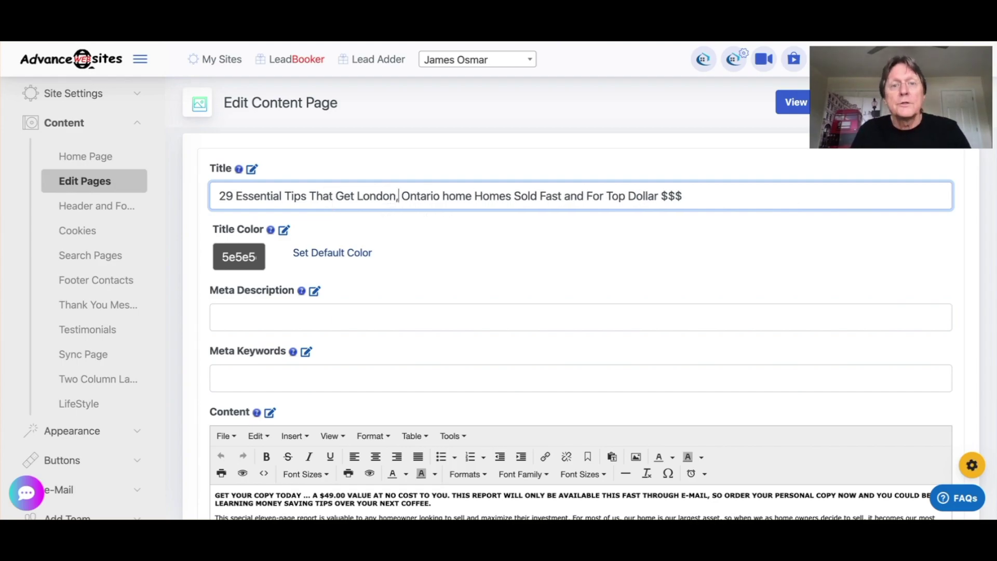
{"action": "left_click", "coordinate": [474, 196]}
{"action": "key", "text": "BackSpace"}
{"action": "key", "text": "BackSpace"}
{"action": "key", "text": "BackSpace"}
{"action": "key", "text": "BackSpace"}
{"action": "key", "text": "BackSpace"}
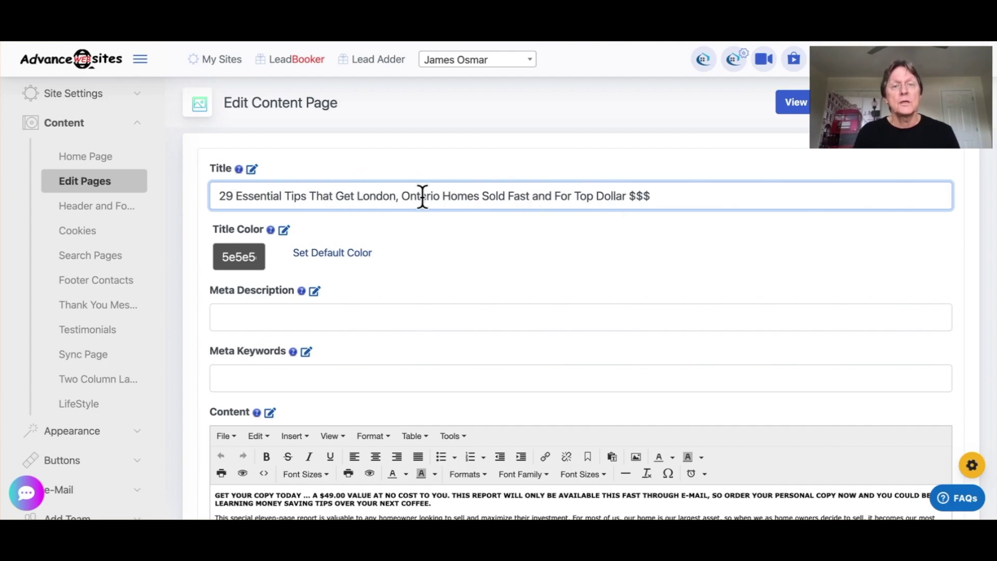
{"action": "left_click", "coordinate": [276, 319]}
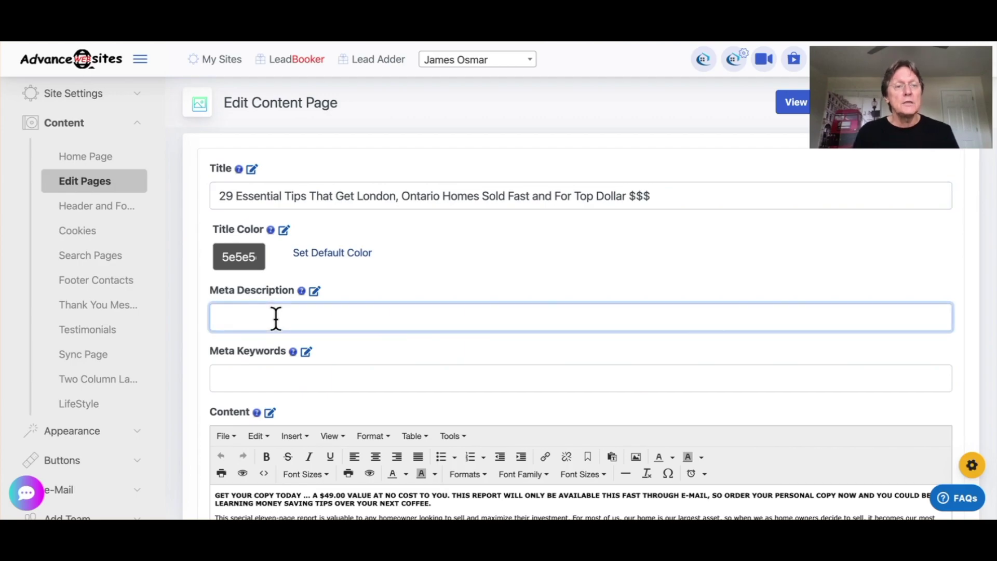
Send ChatGPT the page title without ' $$$', followed by ', write me a meta-description'
{"action": "triple_click", "coordinate": [350, 198]}
{"action": "right_click", "coordinate": [350, 198]}
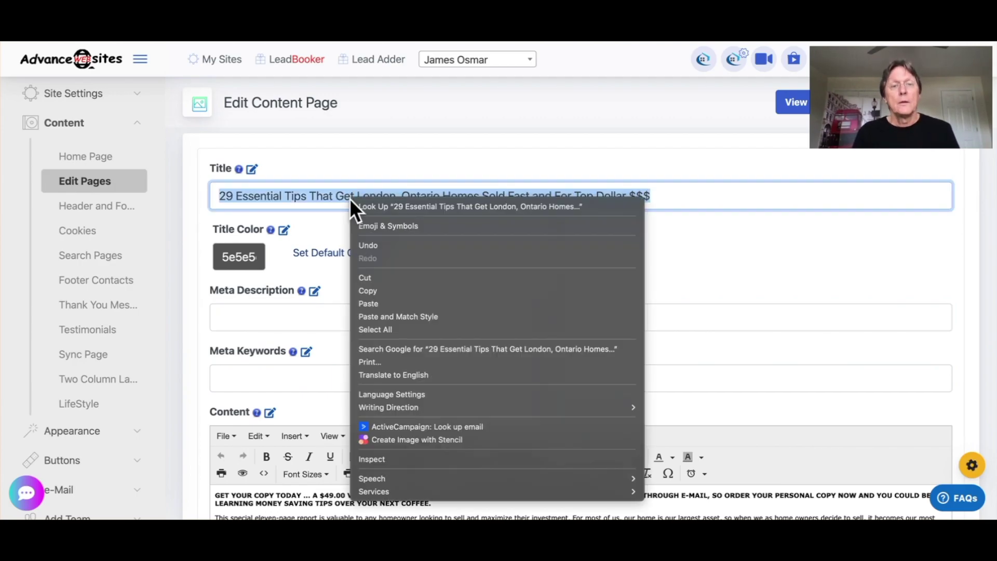
{"action": "left_click", "coordinate": [388, 290]}
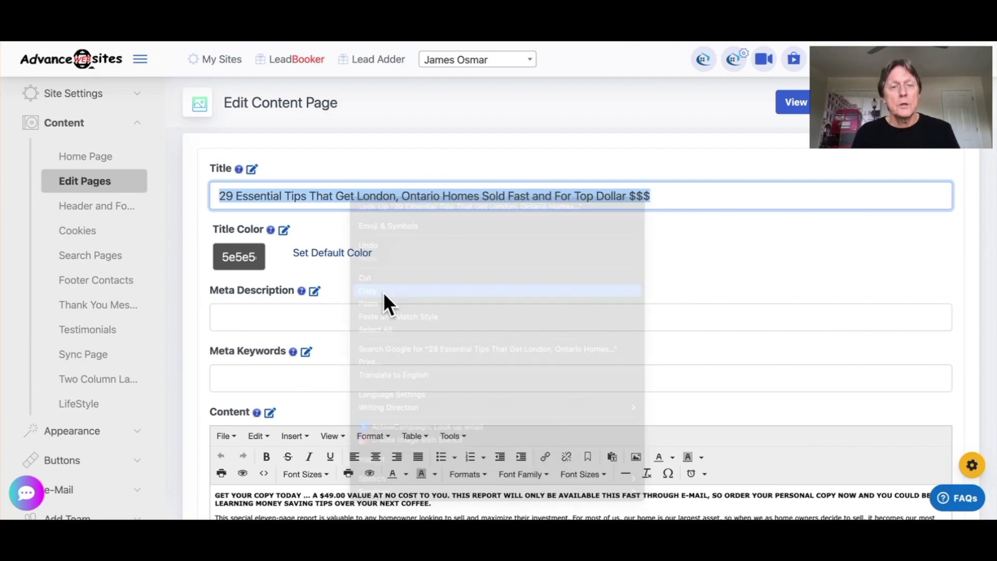
{"action": "left_click", "coordinate": [26, 492]}
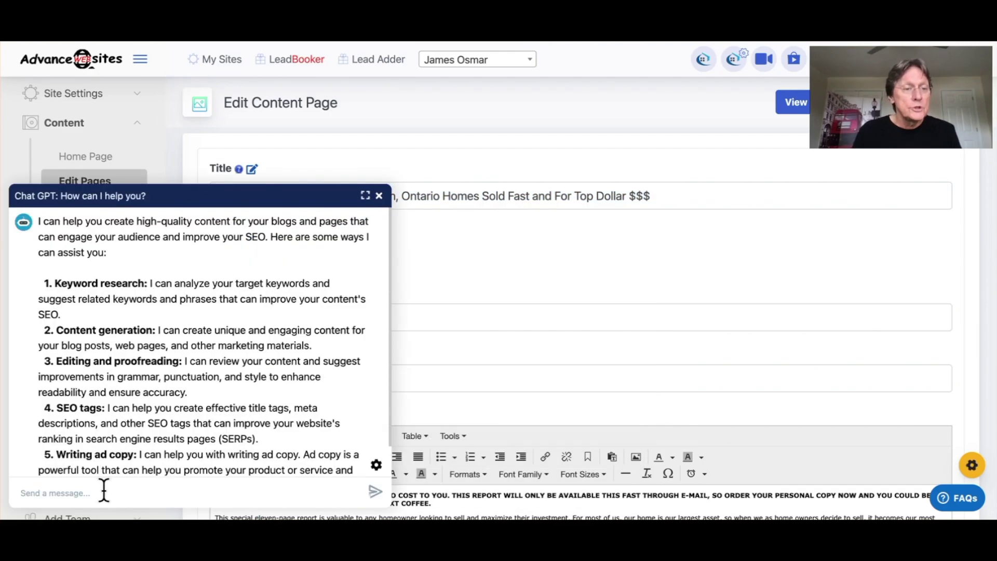
{"action": "key", "text": "ctrl+v"}
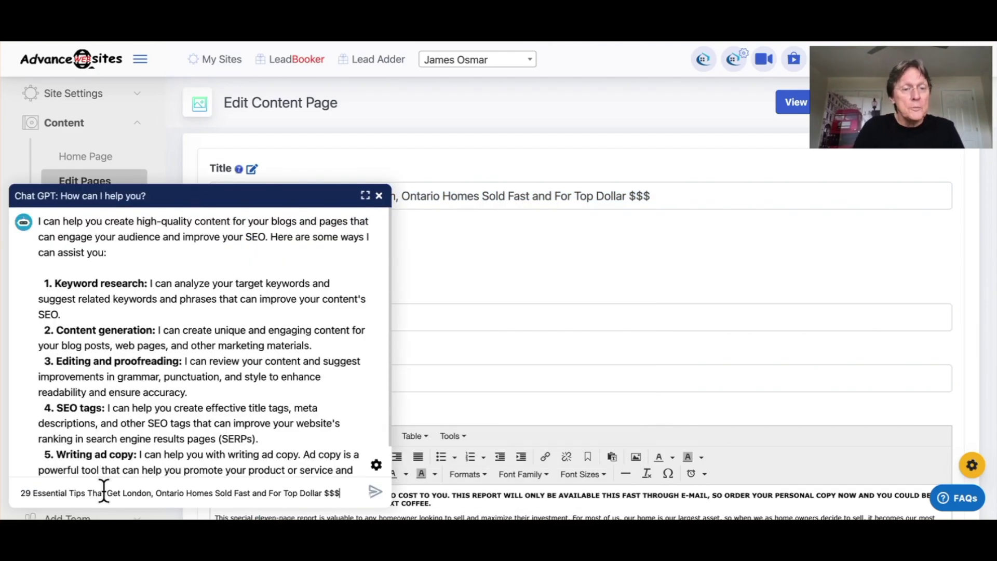
{"action": "key", "text": "BackSpace"}
{"action": "key", "text": "BackSpace"}
{"action": "key", "text": "BackSpace"}
{"action": "key", "text": "BackSpace"}
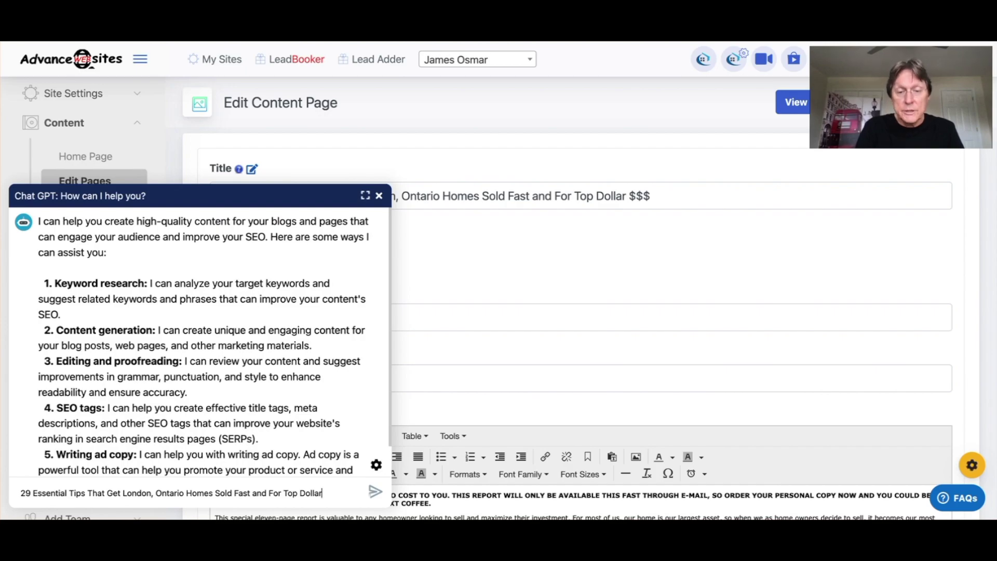
{"action": "type", "text": ", write me a meta-description"}
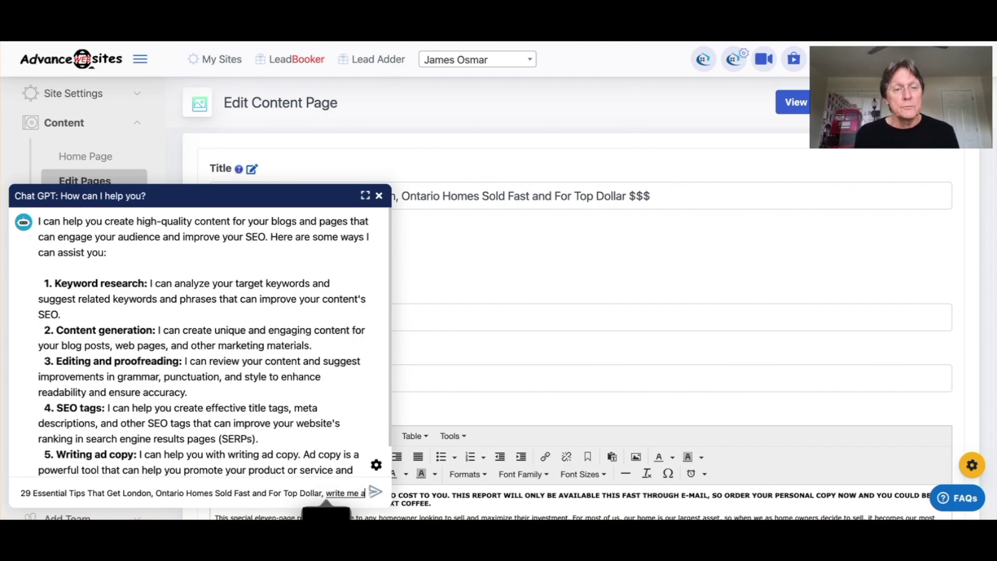
{"action": "key", "text": "Return"}
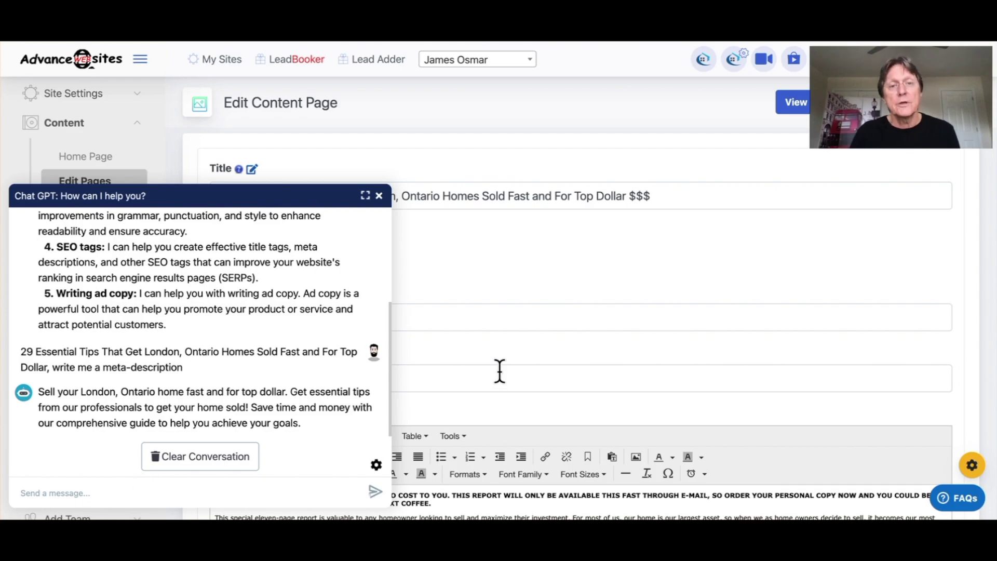
{"action": "left_click", "coordinate": [380, 196]}
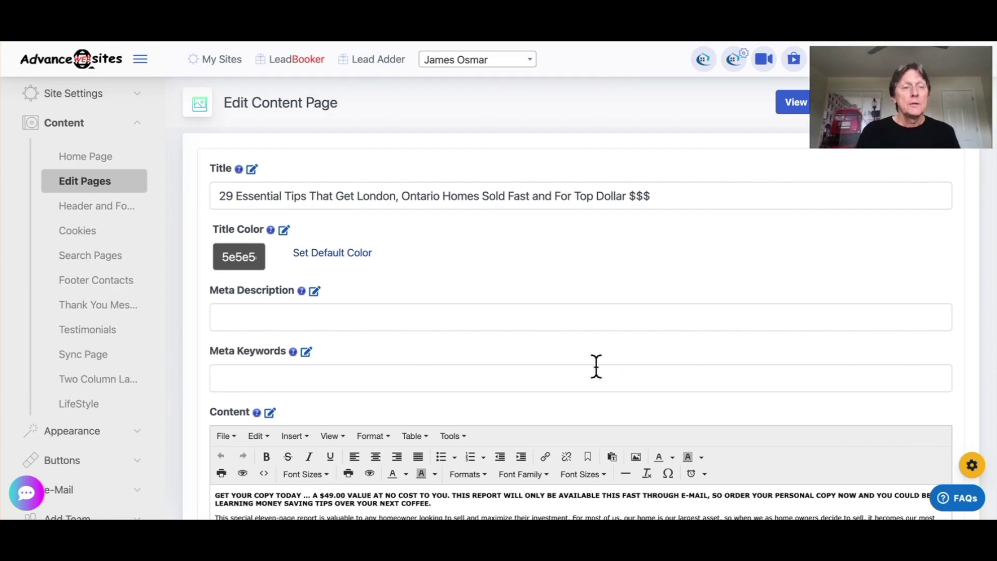
Request the five best keywords for the London, Ontario real estate homepage, based on the title
{"action": "left_click", "coordinate": [296, 380]}
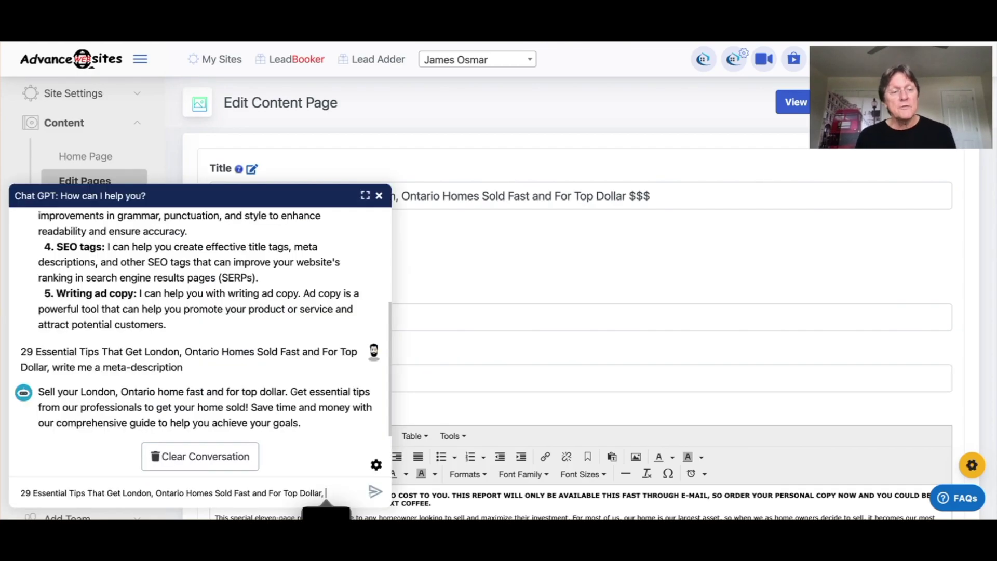
{"action": "type", "text": "give me the five best"}
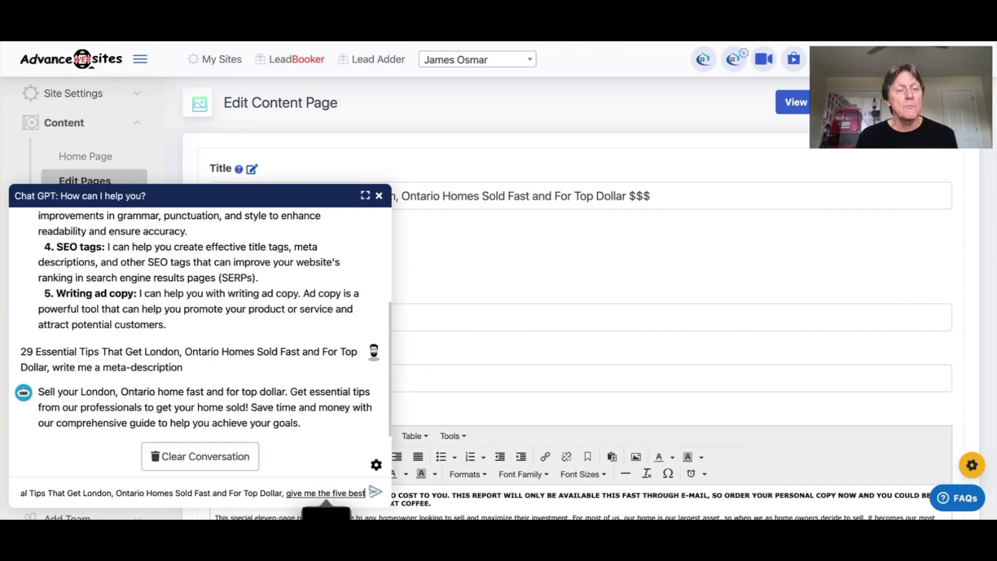
{"action": "type", "text": " keywords for my London, Ontario real estate"}
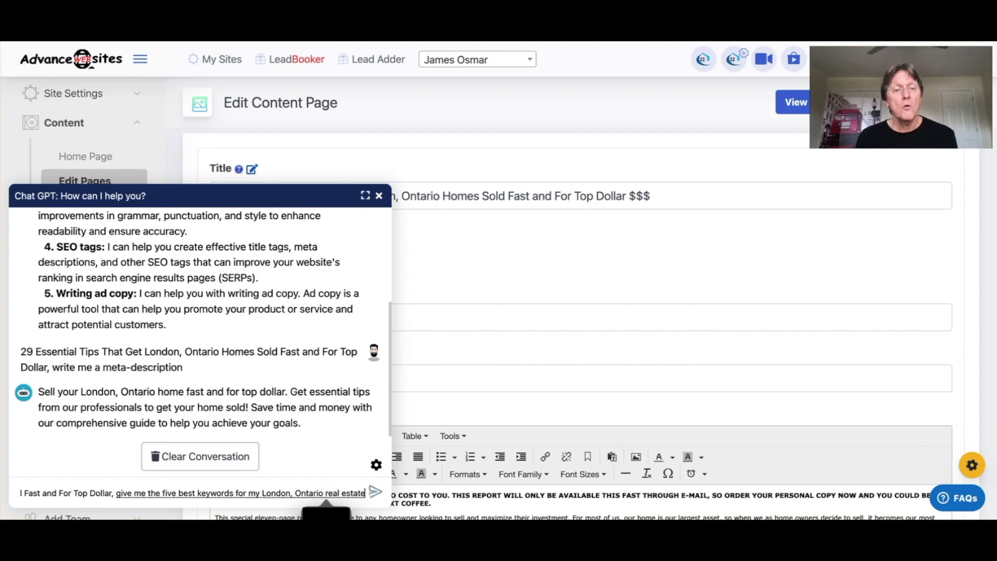
{"action": "type", "text": " homepage using the previous sentence"}
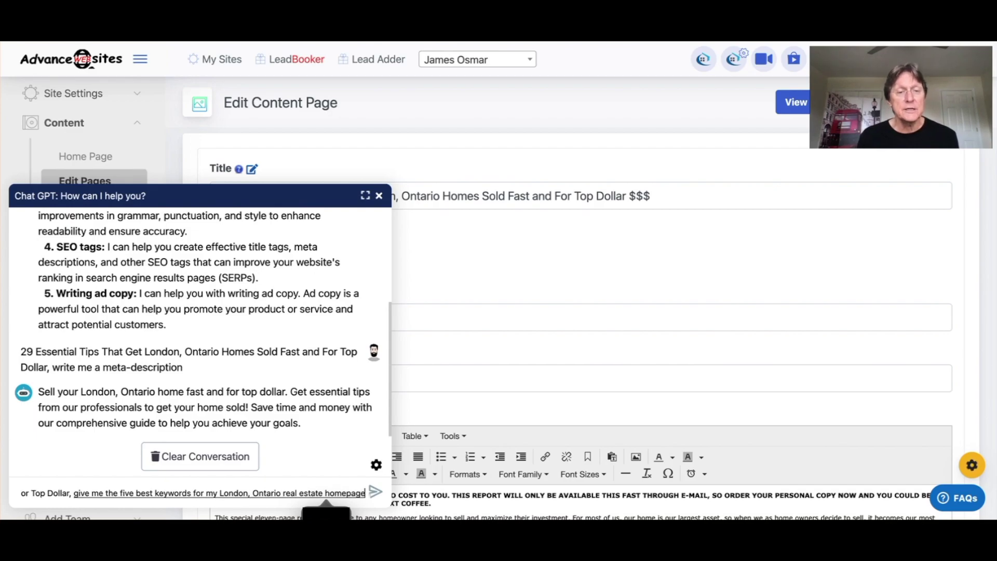
{"action": "key", "text": "Return"}
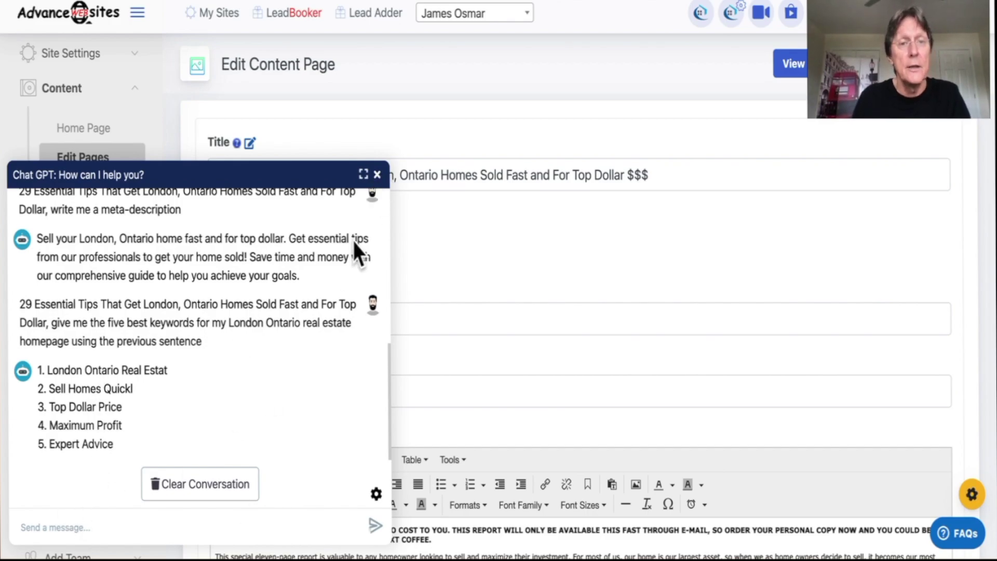
Insert a 29-essential-tips, London Ontario homes, top-dollar phrase after 'GET YOUR COPY TODAY'
{"action": "left_click", "coordinate": [378, 174]}
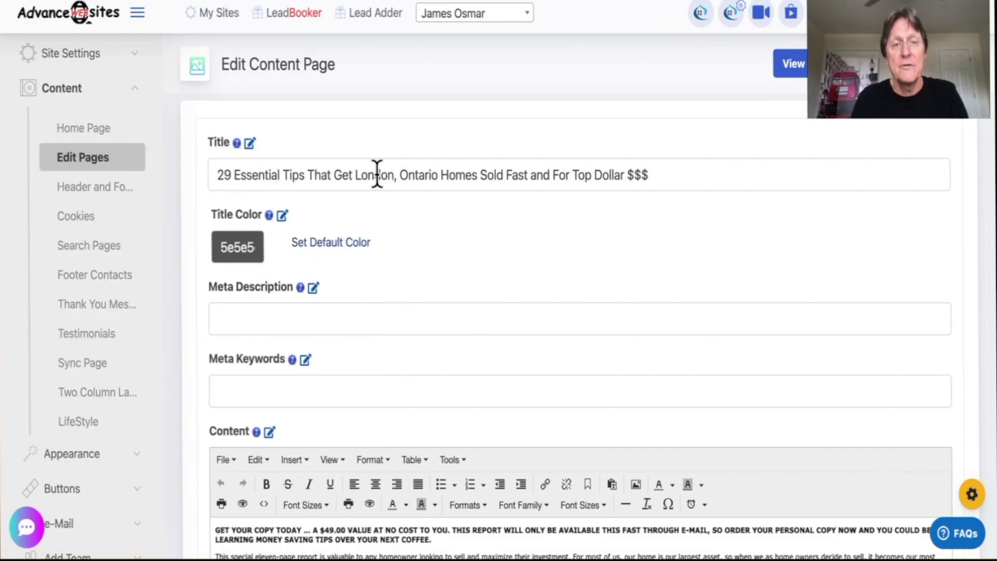
{"action": "scroll", "coordinate": [425, 303], "scroll_direction": "down", "scroll_amount": 5}
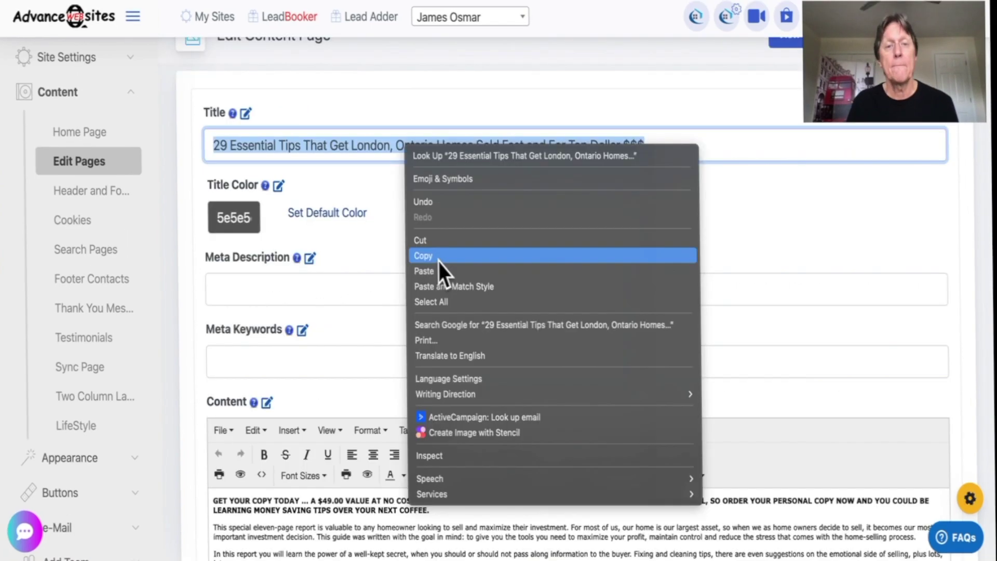
{"action": "left_click", "coordinate": [441, 268]}
{"action": "left_click", "coordinate": [213, 510]}
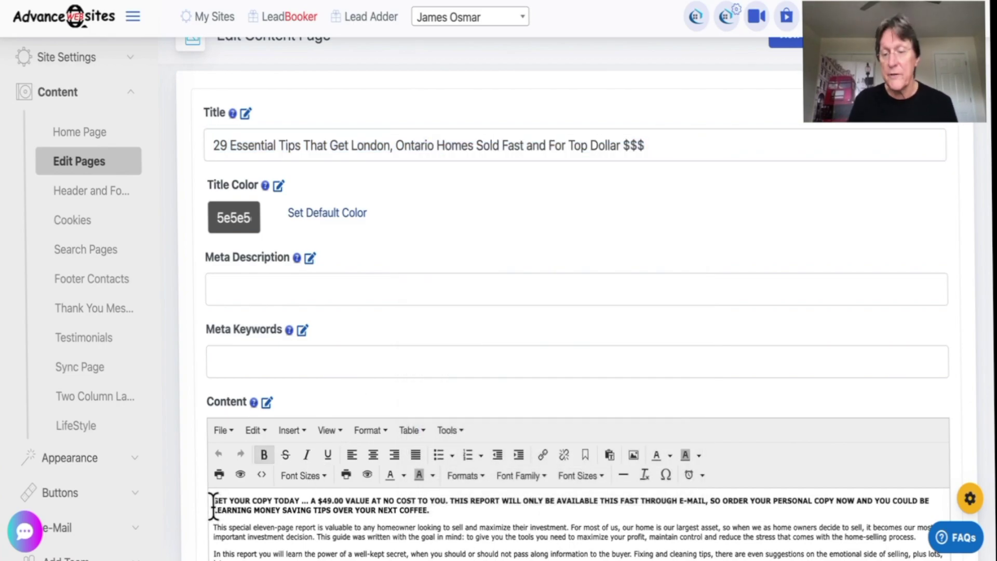
{"action": "key", "text": "Return"}
{"action": "key", "text": "Return"}
{"action": "key", "text": "BackSpace"}
{"action": "key", "text": "BackSpace"}
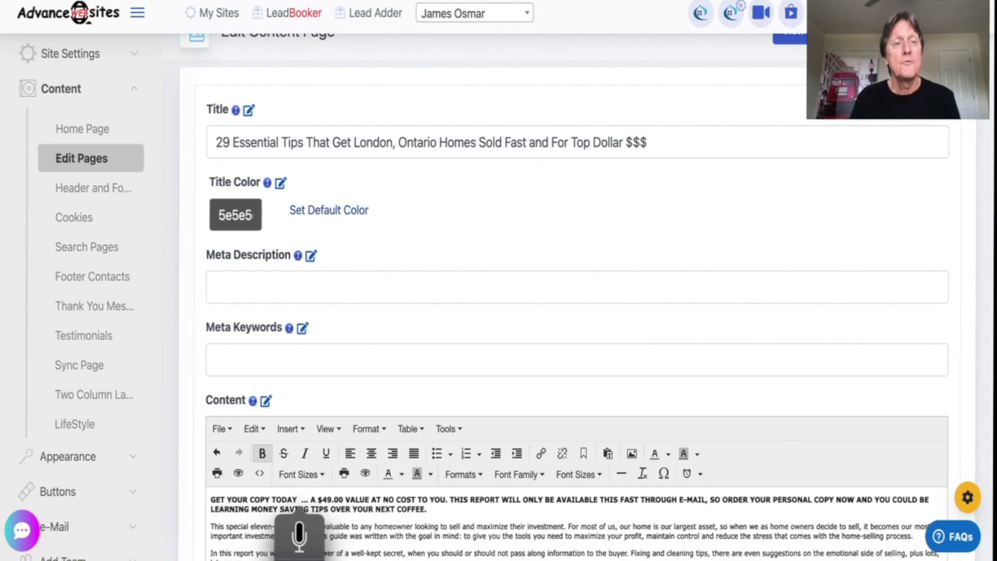
{"action": "left_click", "coordinate": [300, 500]}
{"action": "type", "text": "of 2d essential tips, I get London, and"}
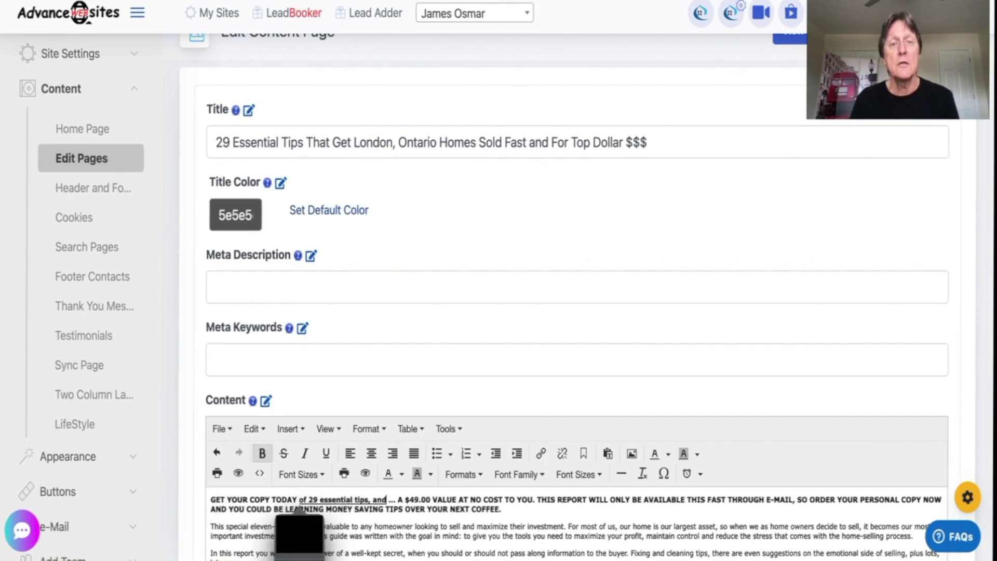
{"action": "key", "text": "BackSpace"}
{"action": "key", "text": "BackSpace"}
{"action": "key", "text": "BackSpace"}
{"action": "key", "text": "BackSpace"}
{"action": "key", "text": "BackSpace"}
{"action": "type", "text": "Ontario home so fast in for top dollar"}
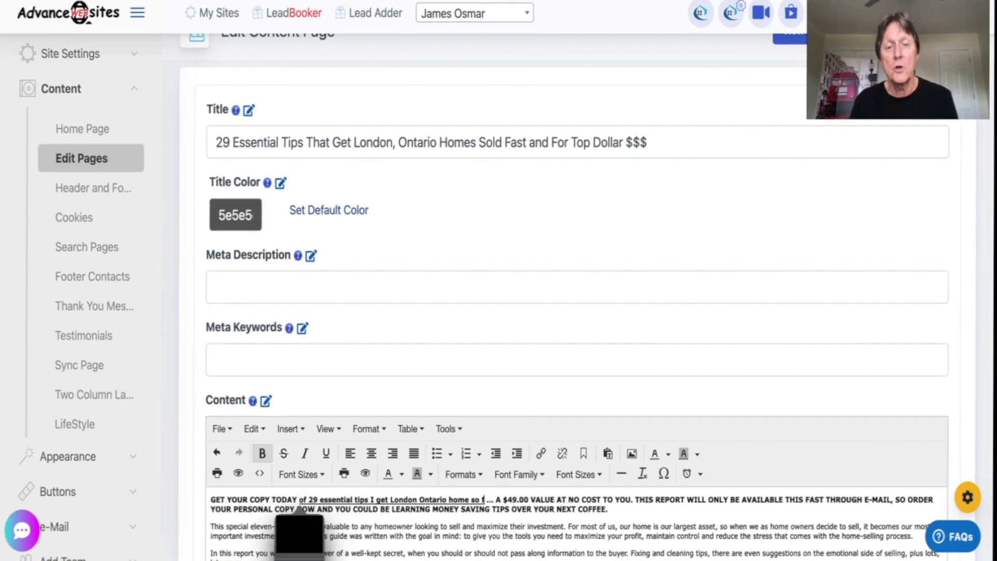
{"action": "left_click", "coordinate": [598, 521]}
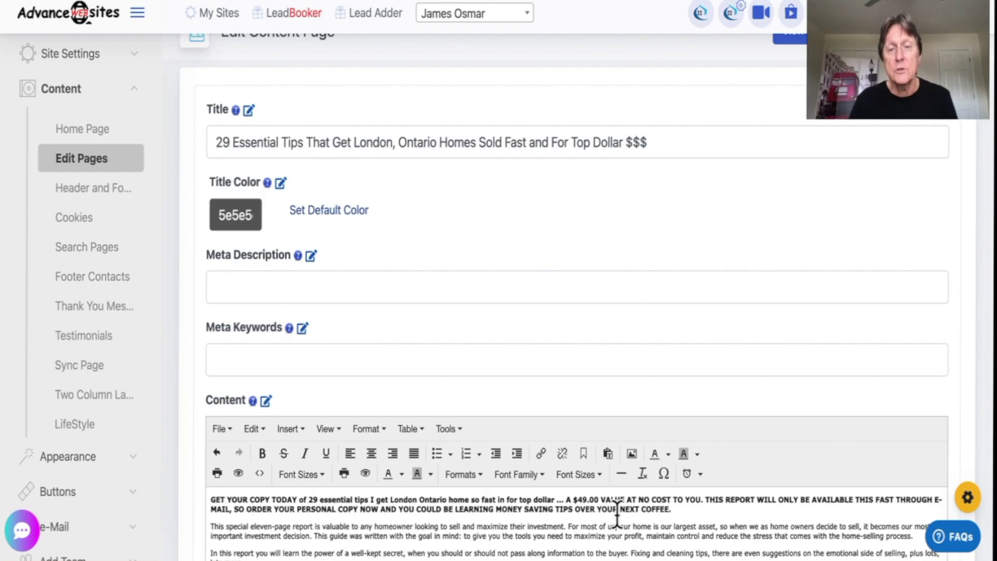
Insert 'London Ontario area' before homeowner in the first paragraph, then select the body text
{"action": "scroll", "coordinate": [845, 423], "scroll_direction": "down", "scroll_amount": 3}
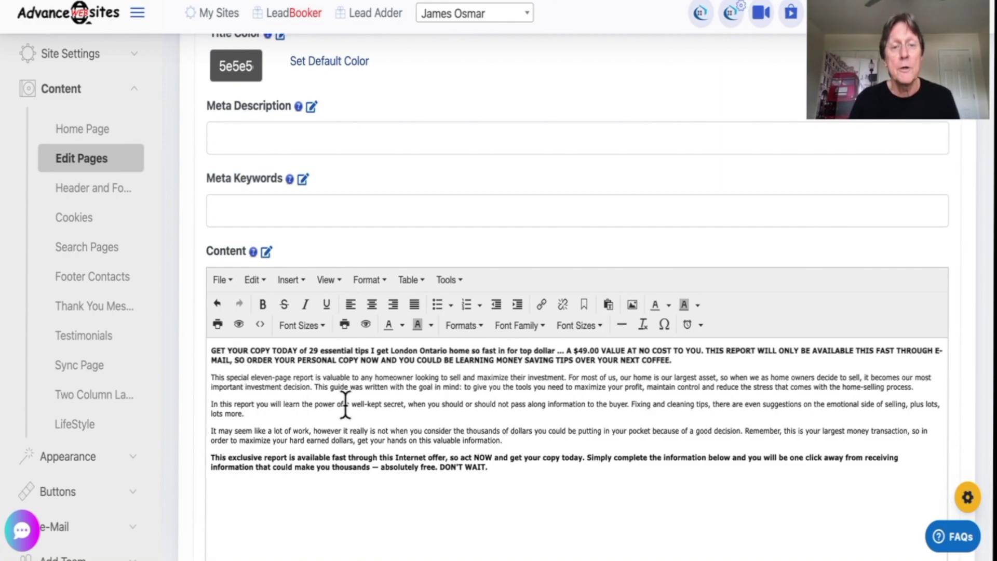
{"action": "left_click", "coordinate": [375, 378]}
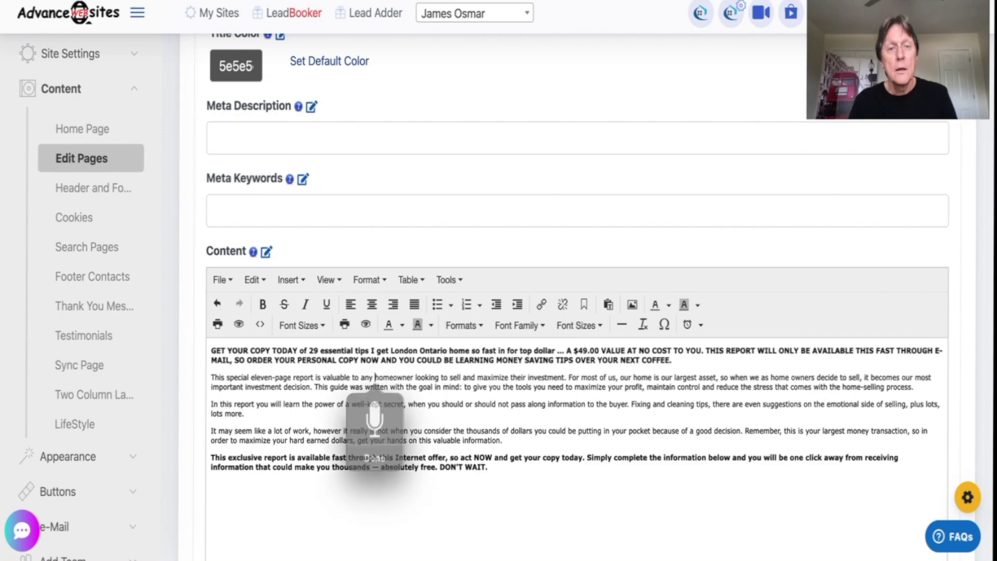
{"action": "type", "text": "London Ontario an area home"}
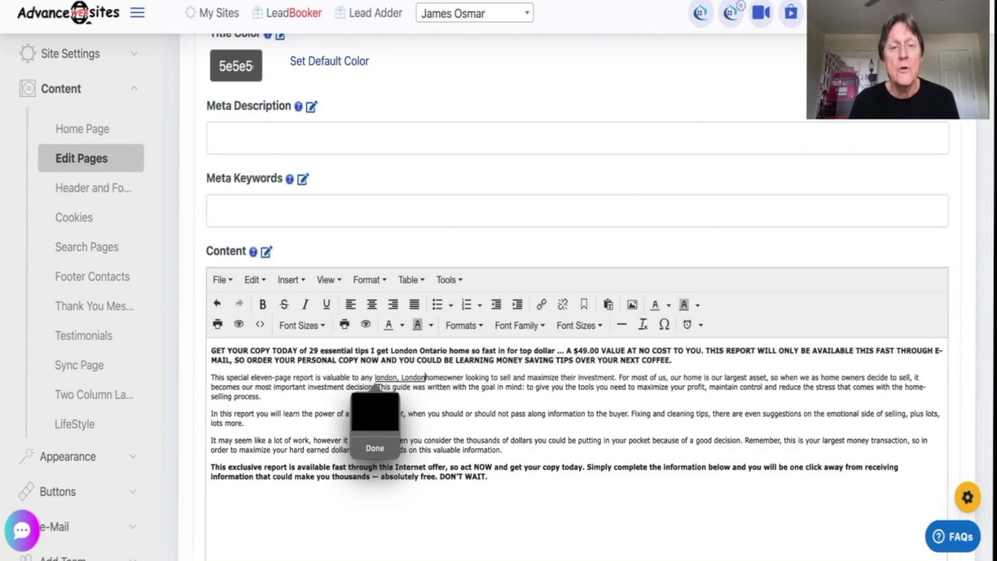
{"action": "key", "text": "BackSpace"}
{"action": "key", "text": "BackSpace"}
{"action": "key", "text": "BackSpace"}
{"action": "key", "text": "BackSpace"}
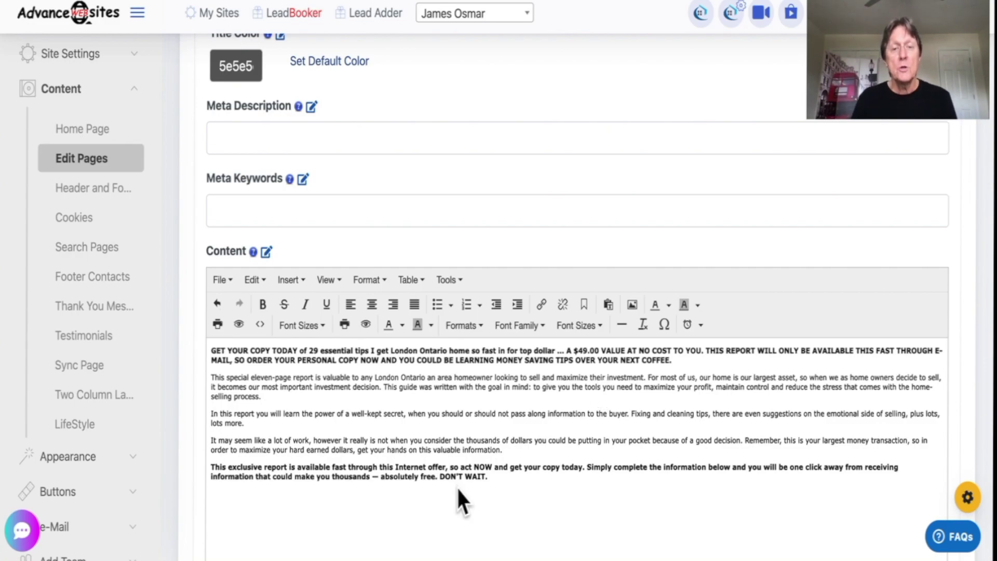
{"action": "left_click_drag", "start_coordinate": [494, 480], "coordinate": [198, 338]}
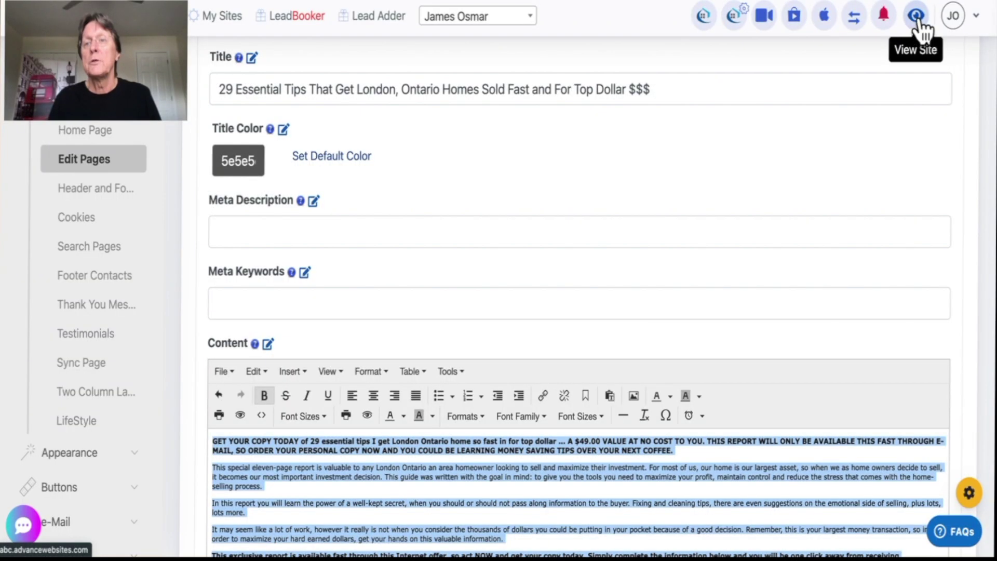
View the live site's 29 Essential Tips page under Selling
{"action": "left_click", "coordinate": [916, 17]}
{"action": "mouse_move", "coordinate": [478, 41]}
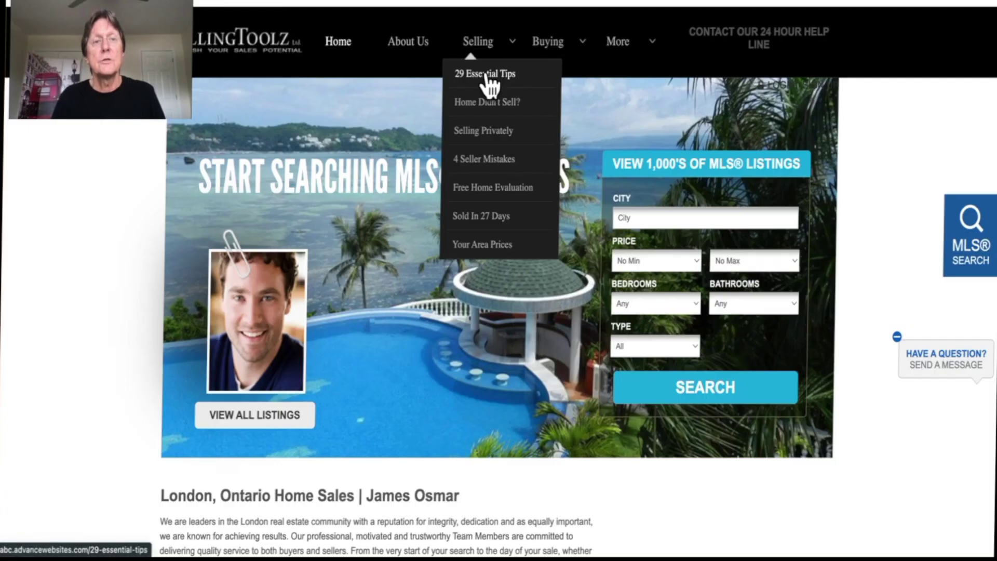
{"action": "left_click", "coordinate": [488, 75]}
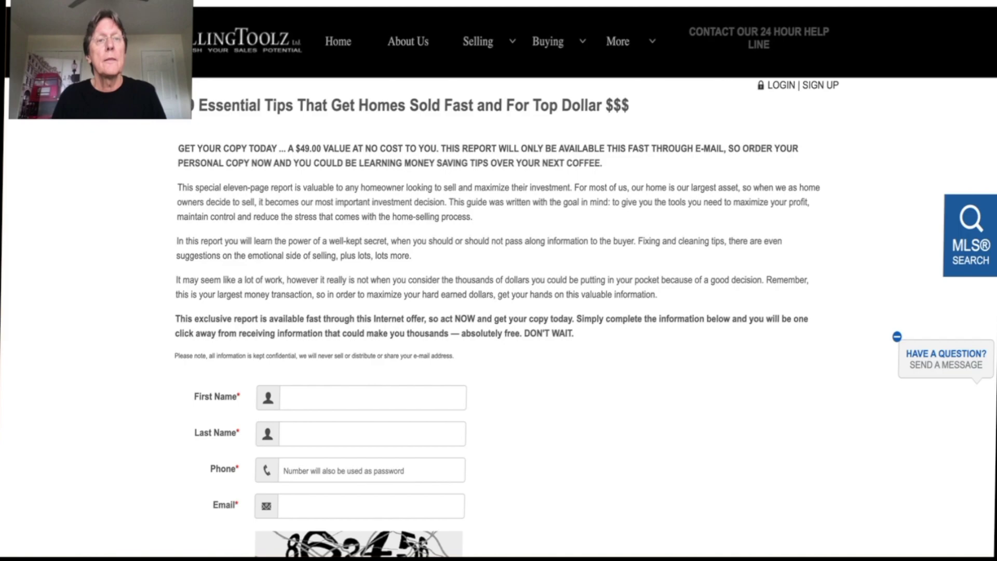
Copy the 29 Essential Tips page's web address and bring up the Word Counter tab
{"action": "right_click", "coordinate": [322, 1]}
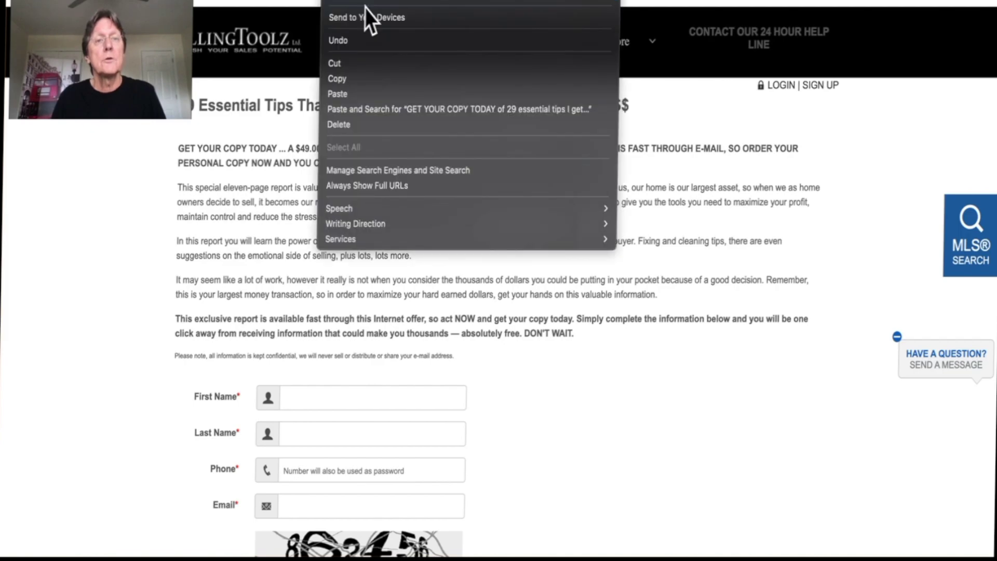
{"action": "left_click", "coordinate": [374, 78]}
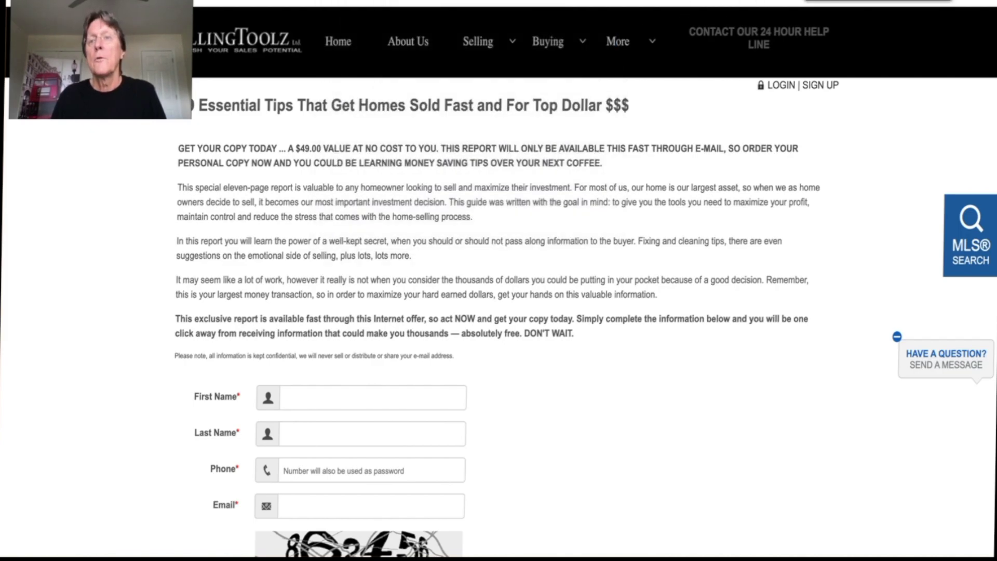
{"action": "key", "text": "ctrl+Tab"}
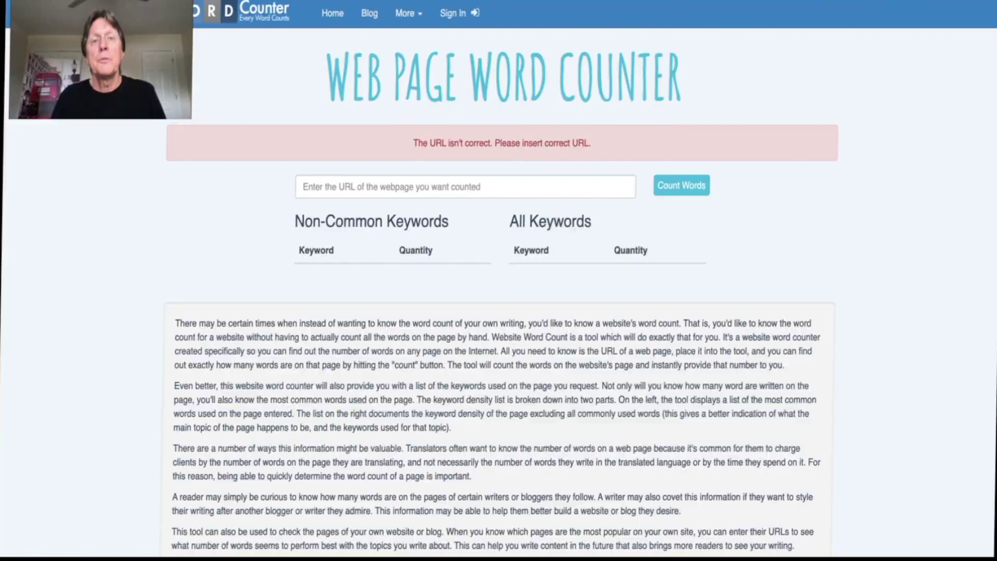
Count the pasted 29 Essential Tips URL's words (926), then go back to that page
{"action": "left_click", "coordinate": [457, 187]}
{"action": "key", "text": "ctrl+v"}
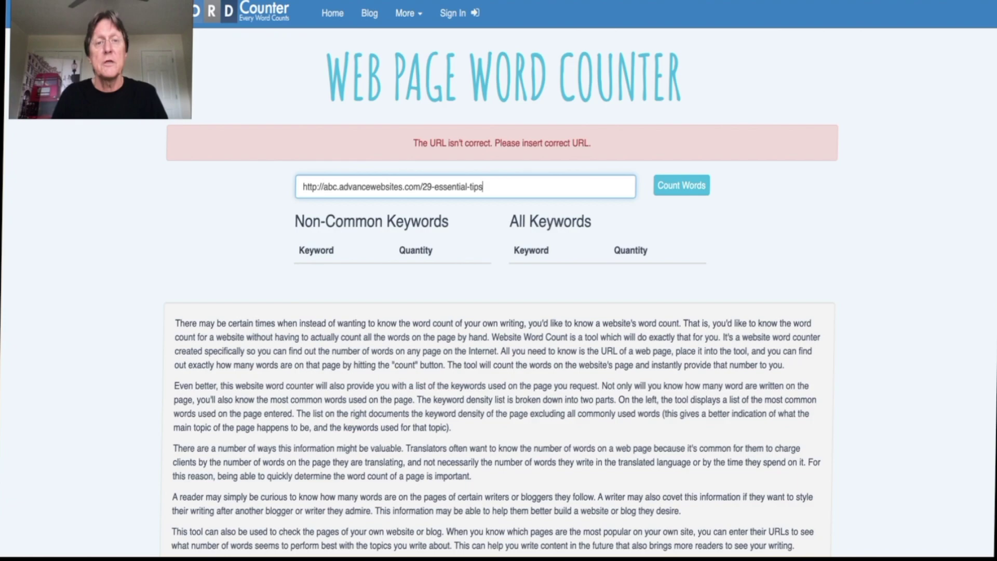
{"action": "key", "text": "Return"}
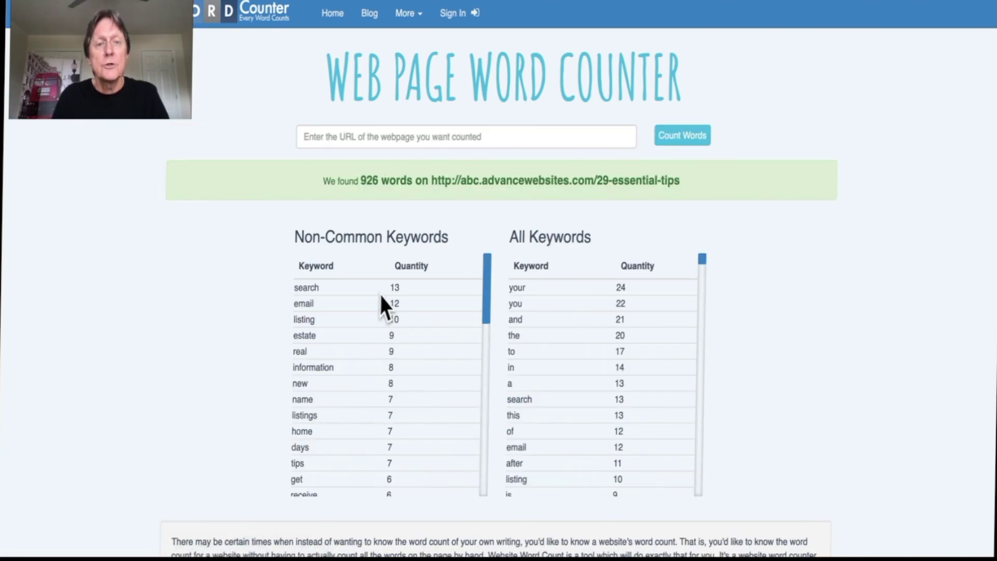
{"action": "scroll", "coordinate": [470, 177], "scroll_direction": "down", "scroll_amount": 1}
{"action": "scroll", "coordinate": [469, 168], "scroll_direction": "down", "scroll_amount": 1}
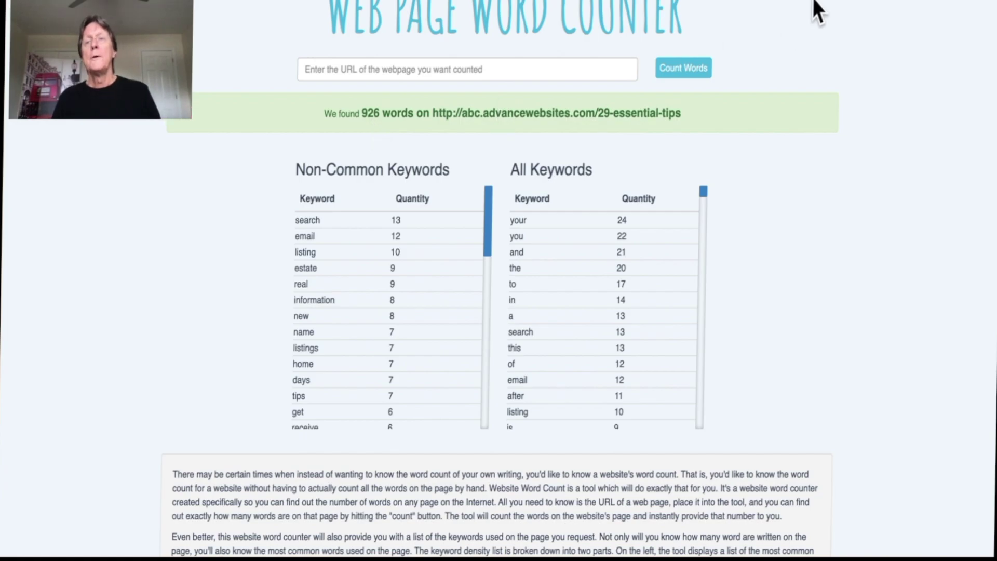
{"action": "left_click", "coordinate": [735, 3]}
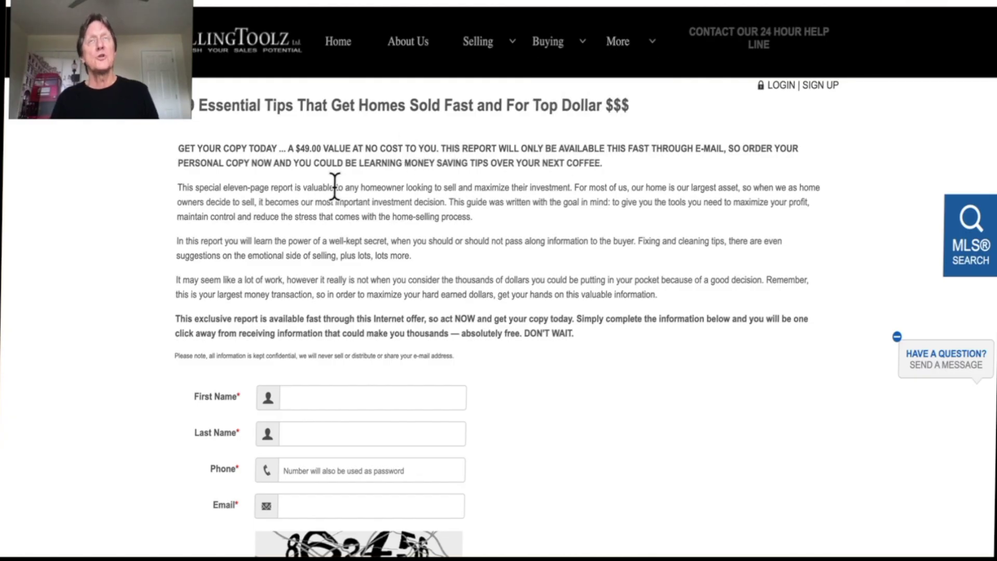